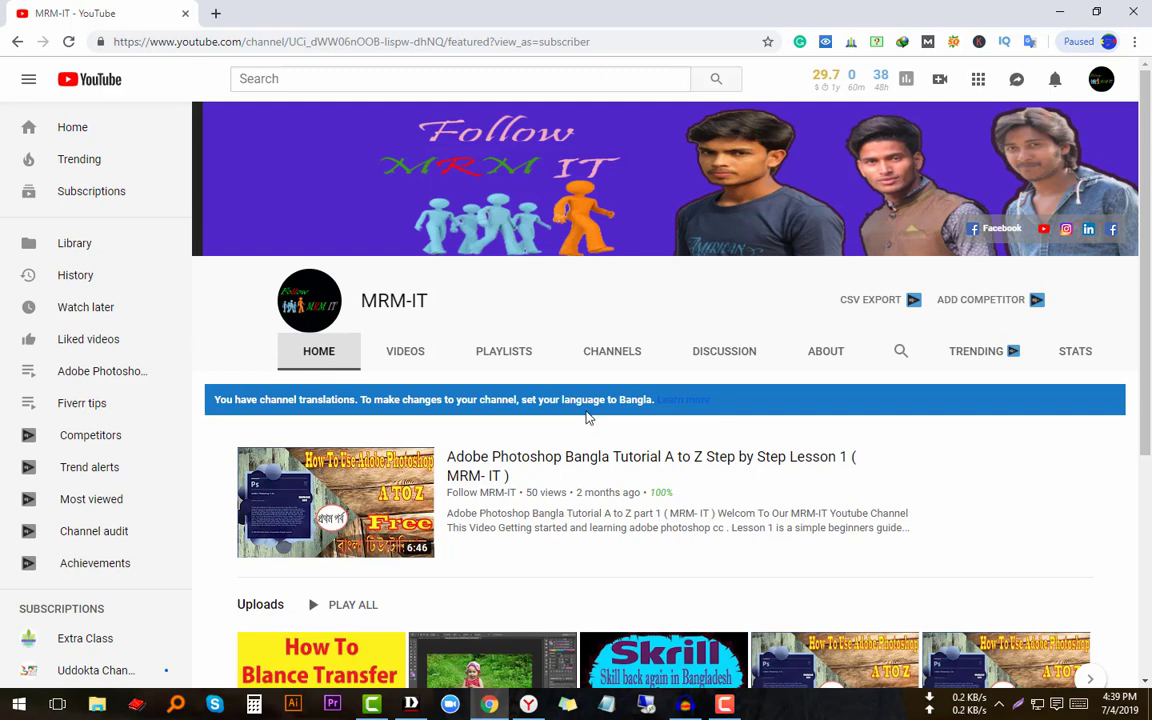
- Scroll down the MRM-IT channel home page to its Uploads and Popular uploads rows
scroll(588, 420, "down", 1)
scroll(661, 522, "down", 2)
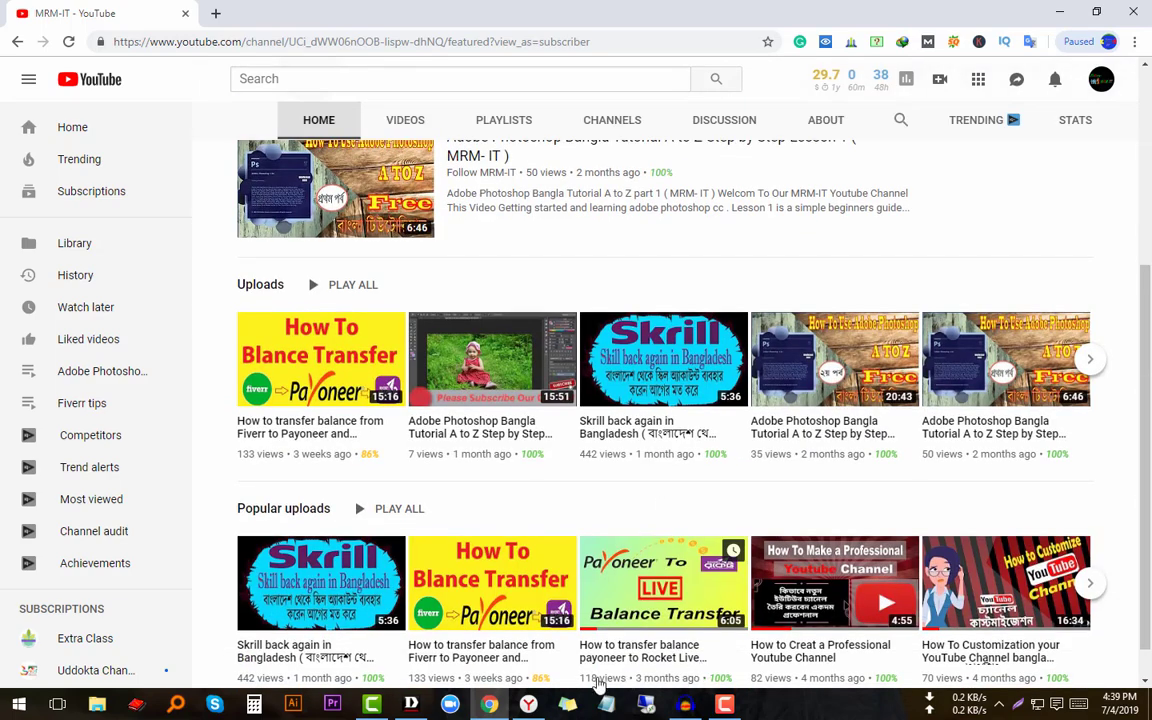
- Go to Payoneer's Settings > Bank Accounts page and choose to add a new bank account
key("alt+Tab")
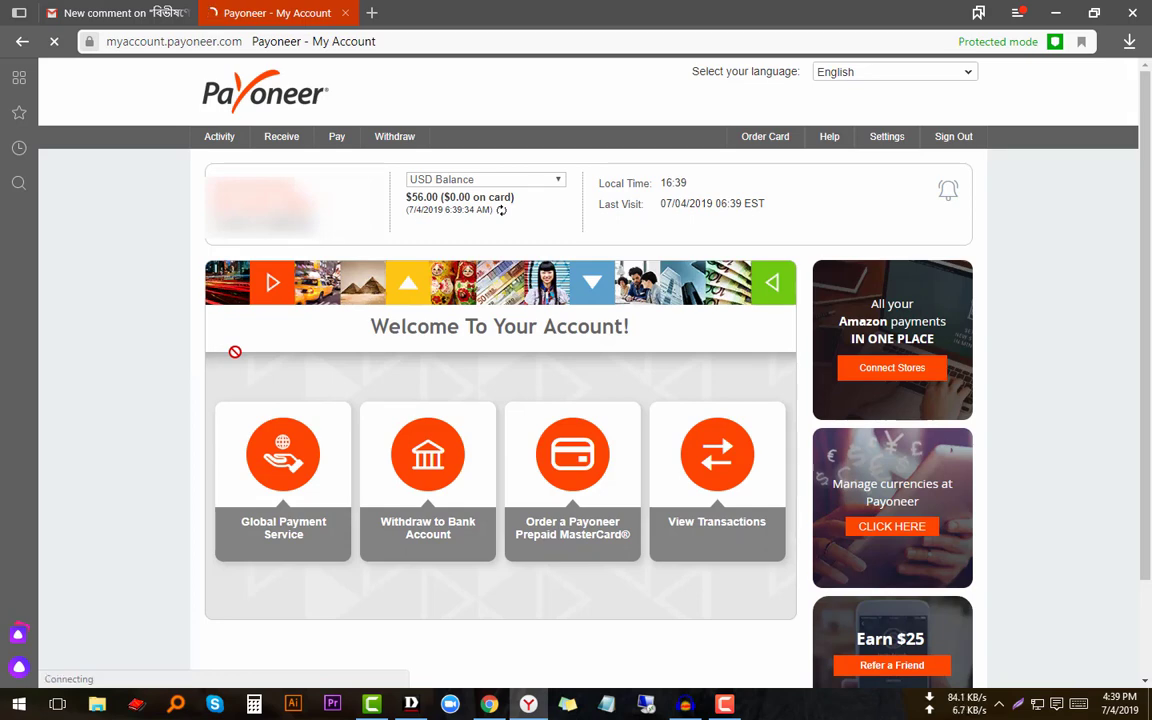
mouse_move(886, 142)
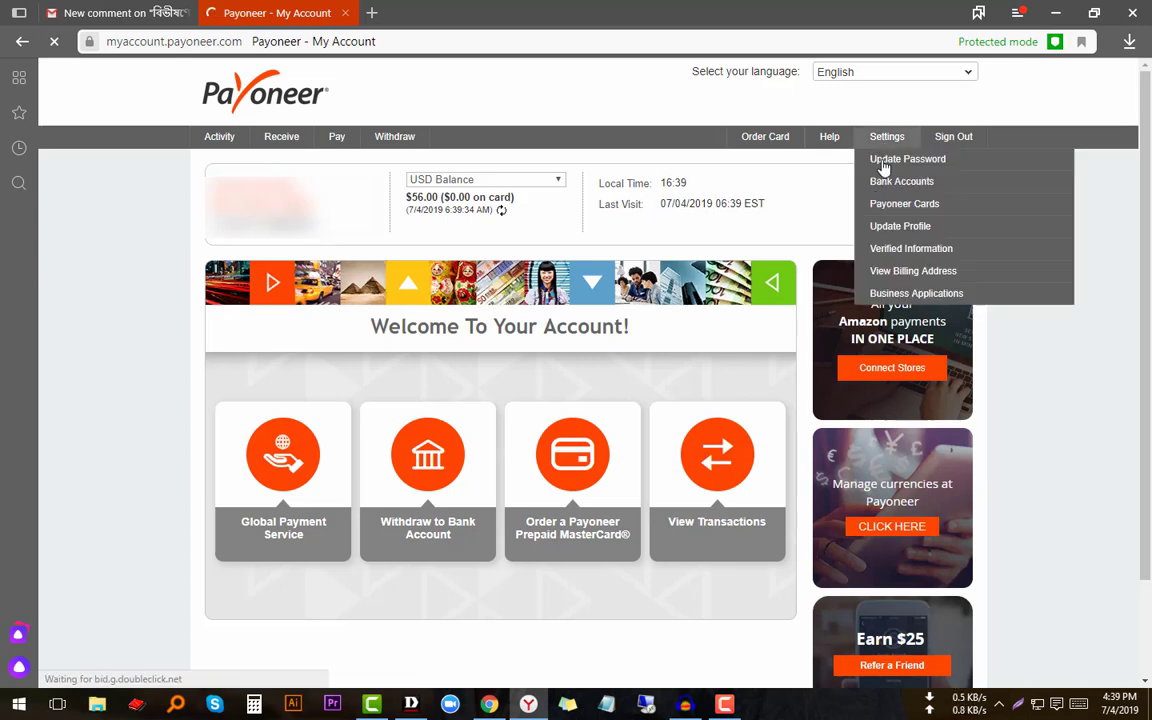
left_click(875, 184)
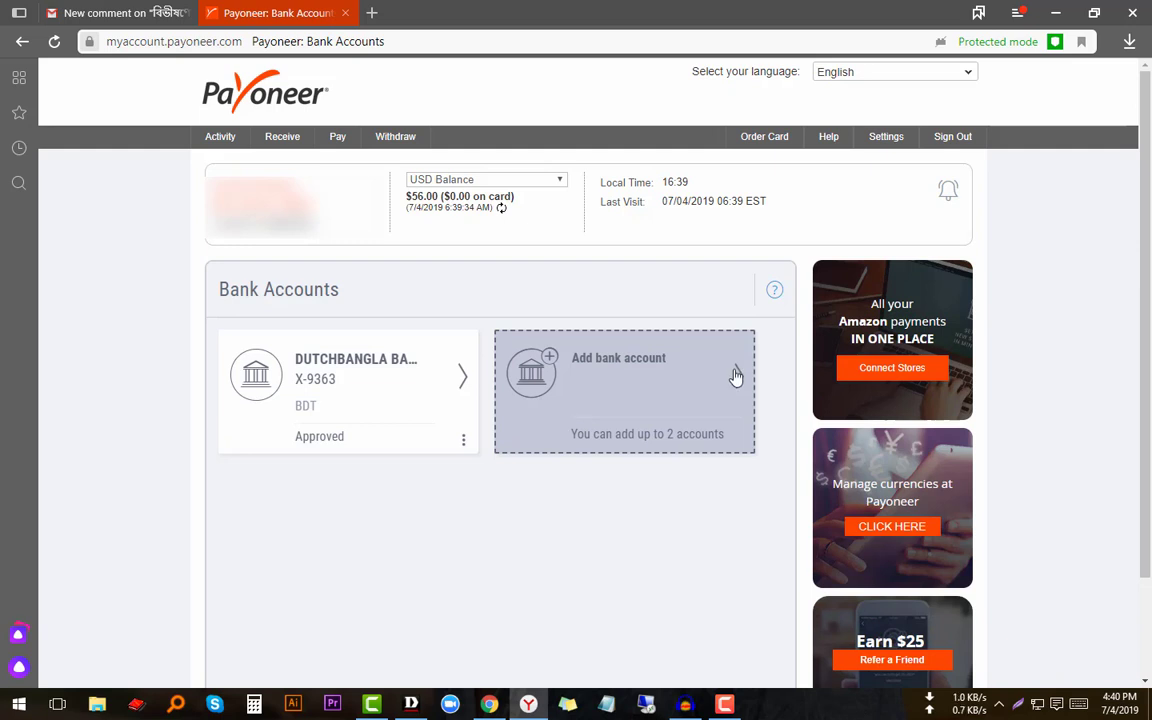
left_click(735, 376)
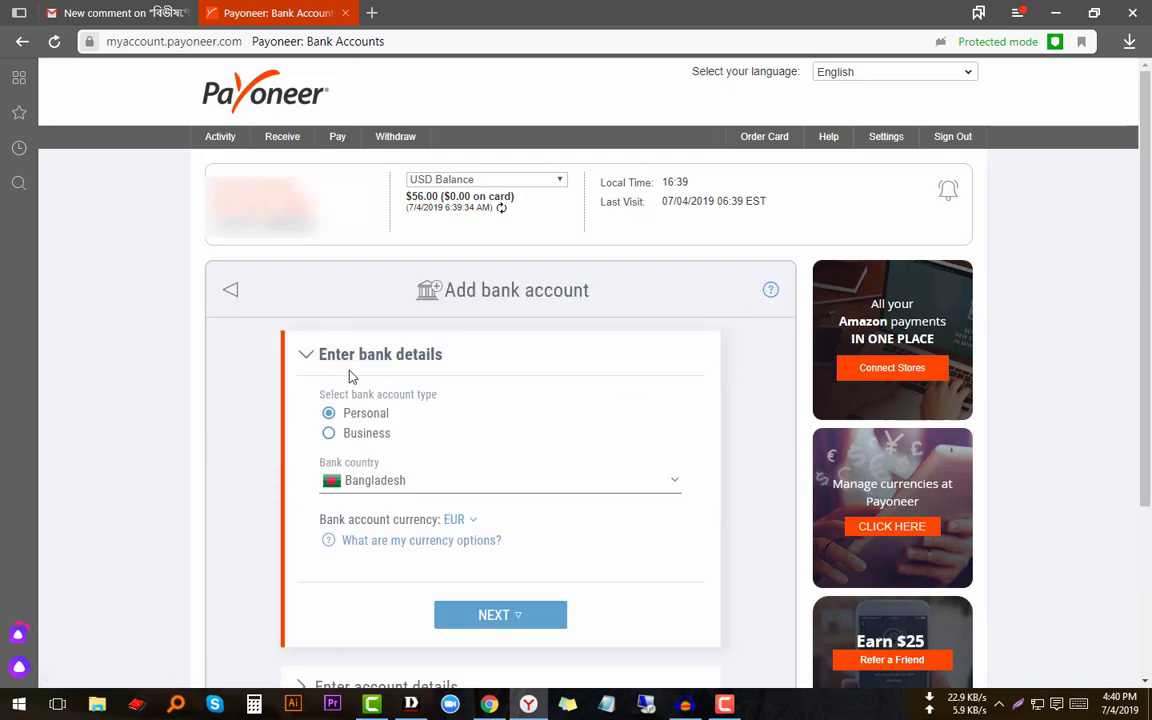
- Review the new account form, toggling the account type to Business and back to Personal
scroll(458, 388, "down", 1)
scroll(458, 388, "down", 1)
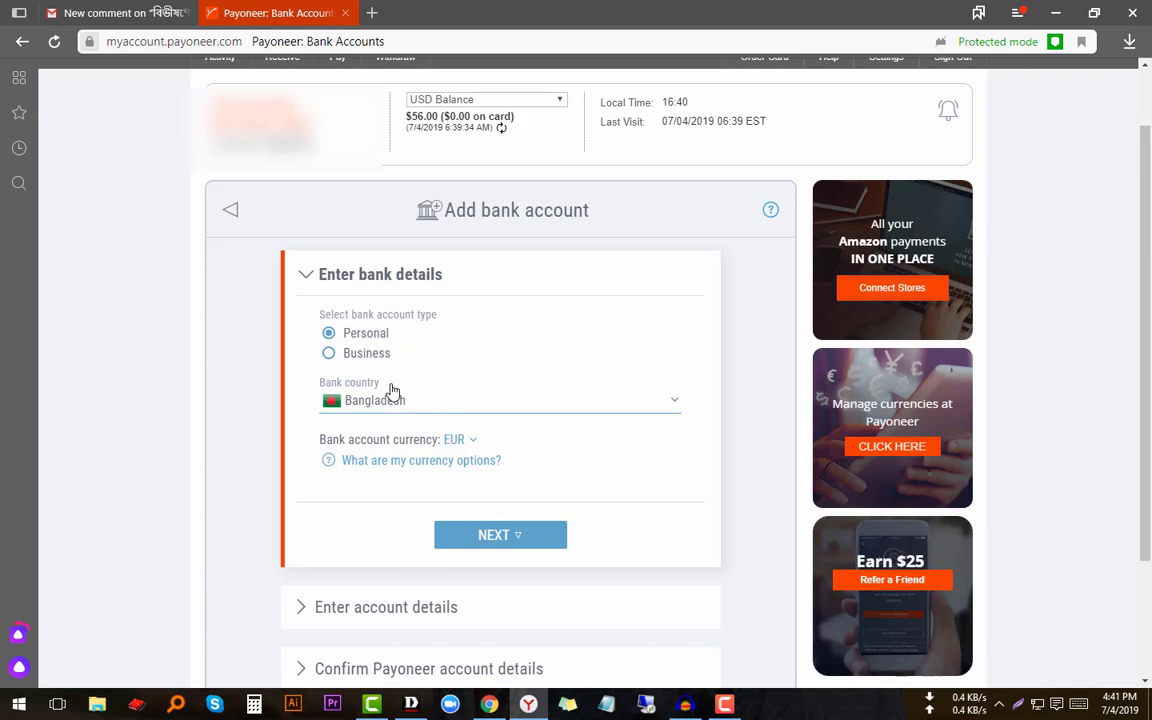
scroll(393, 392, "down", 1)
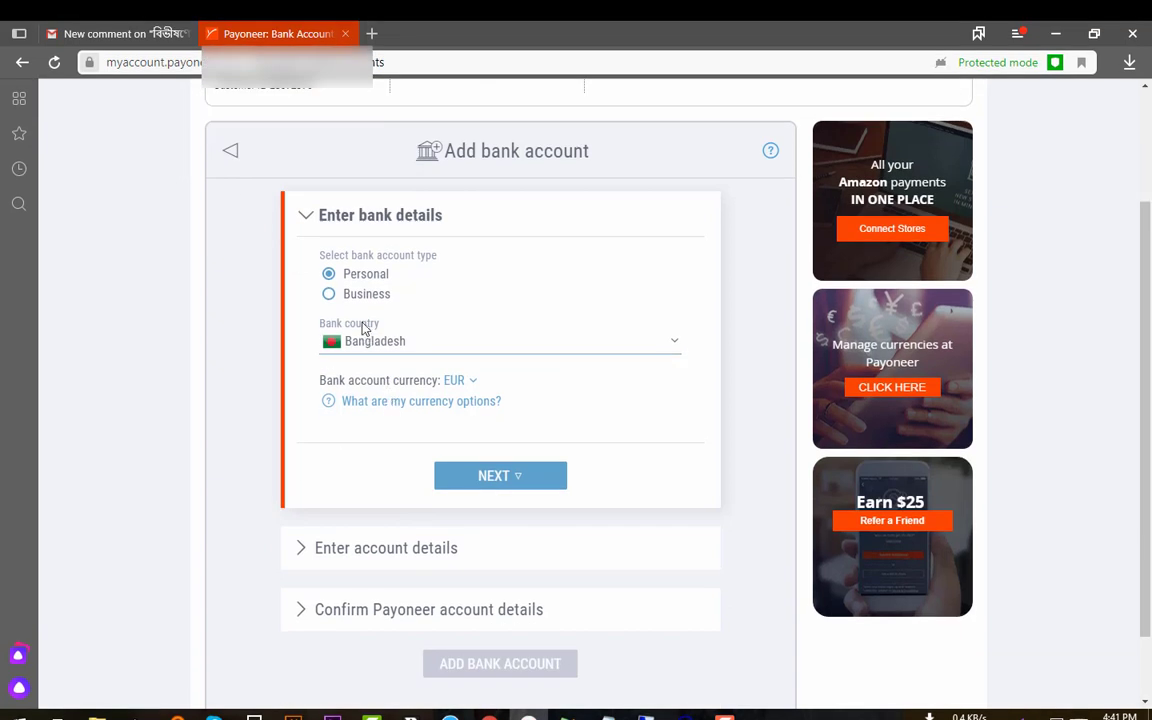
scroll(337, 282, "up", 1)
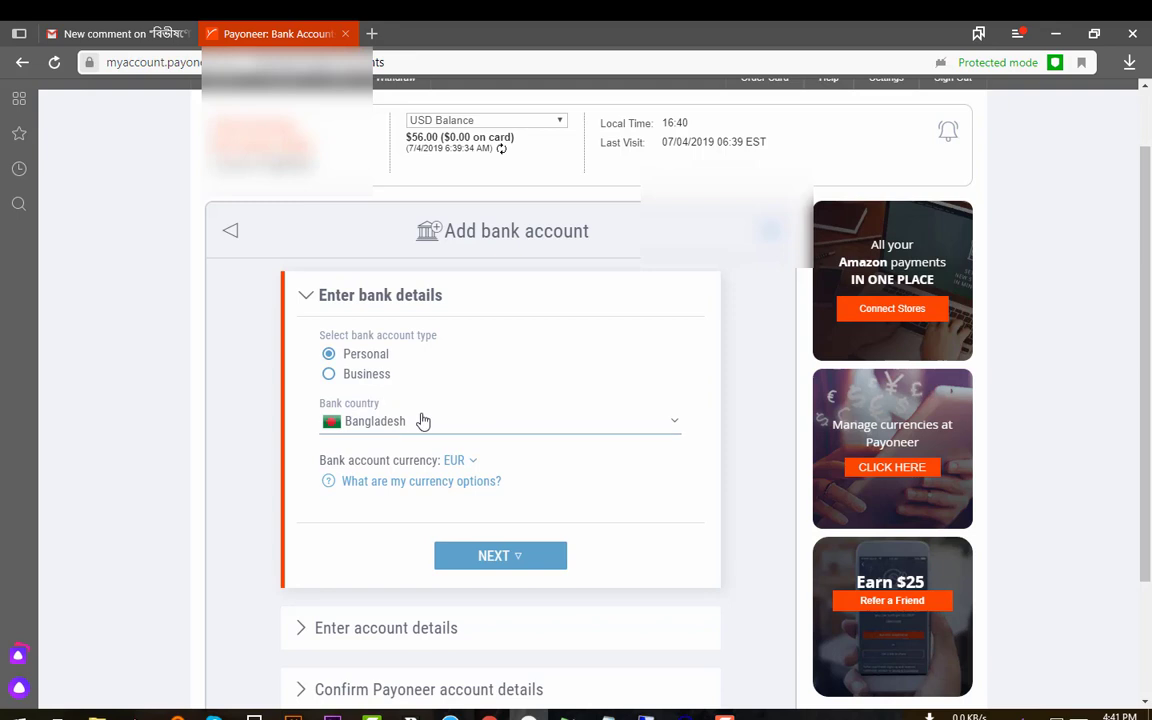
left_click(335, 386)
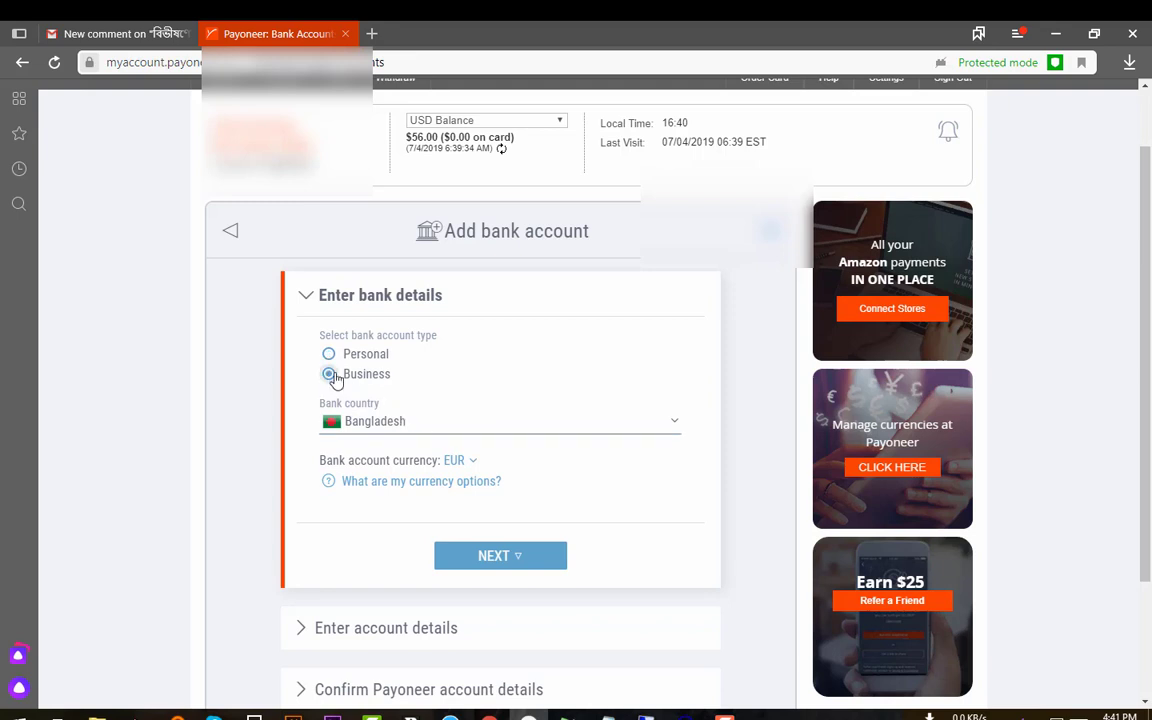
left_click(331, 357)
scroll(505, 380, "down", 1)
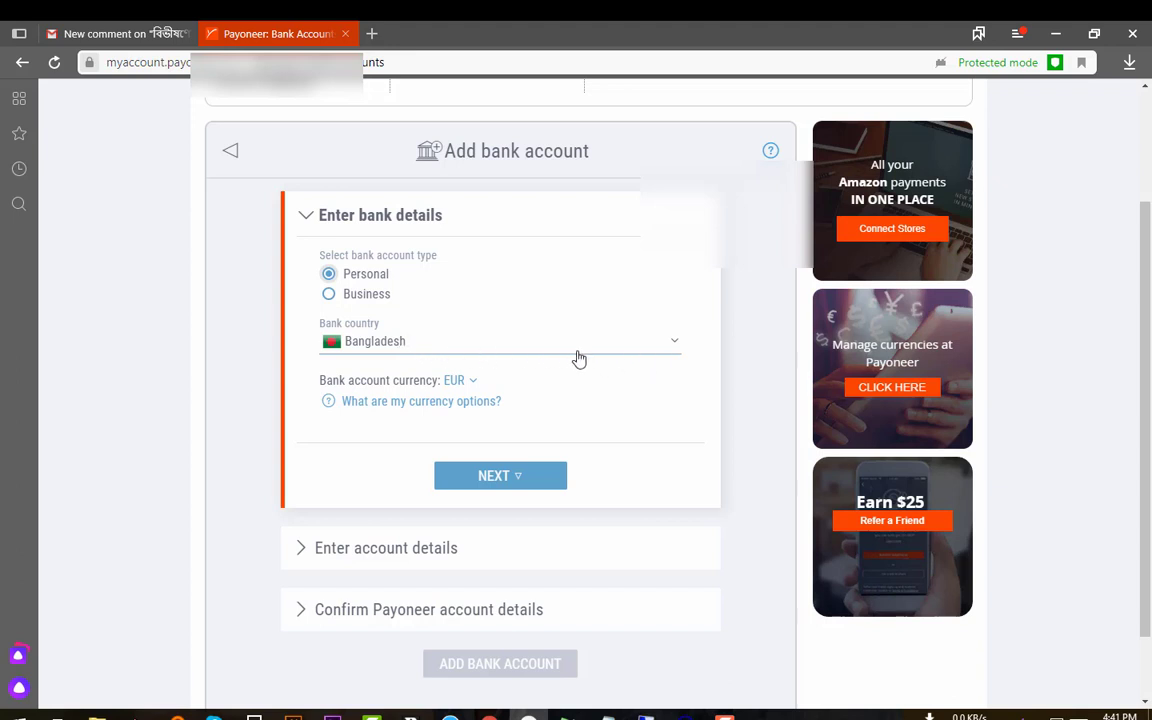
- Check the bank country list and leave Bangladesh selected
left_click(538, 347)
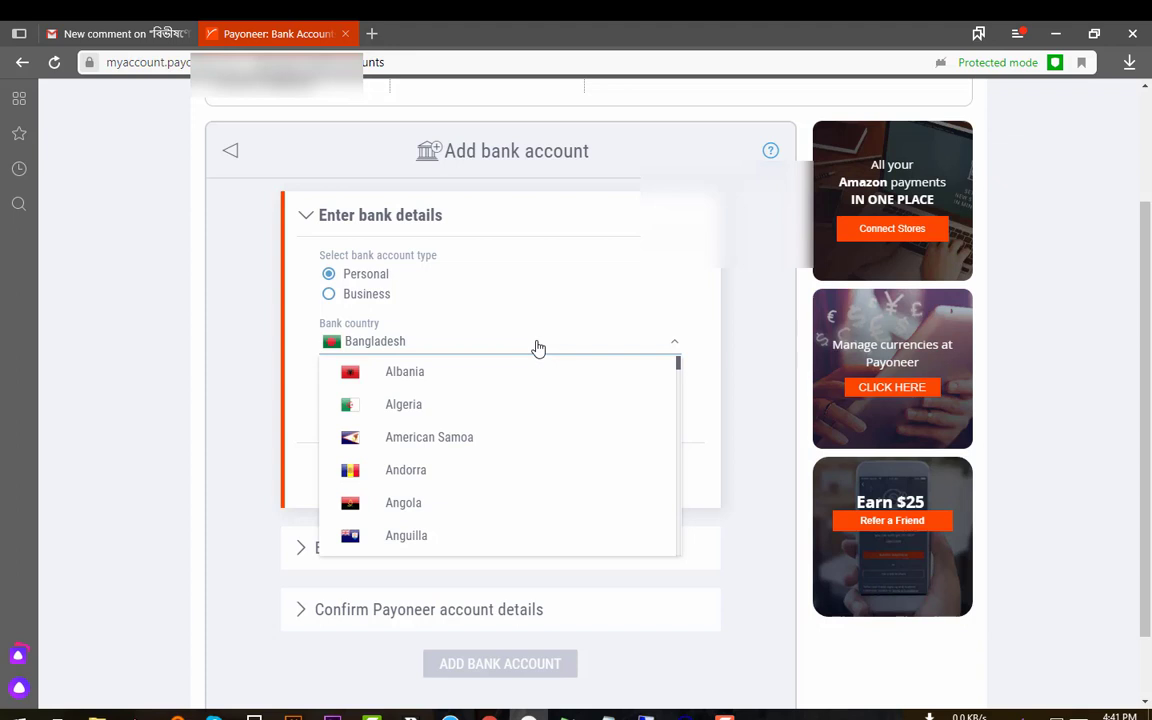
scroll(514, 417, "down", 9)
scroll(514, 417, "up", 9)
scroll(724, 425, "up", 1)
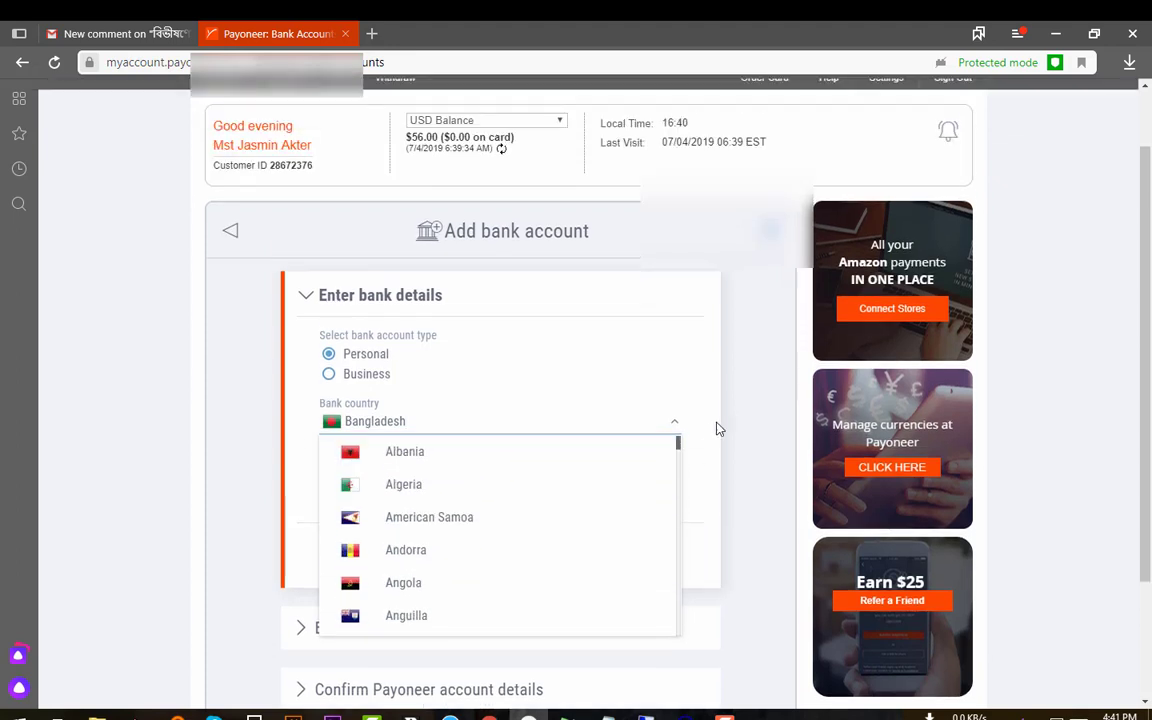
left_click(717, 426)
scroll(499, 427, "down", 2)
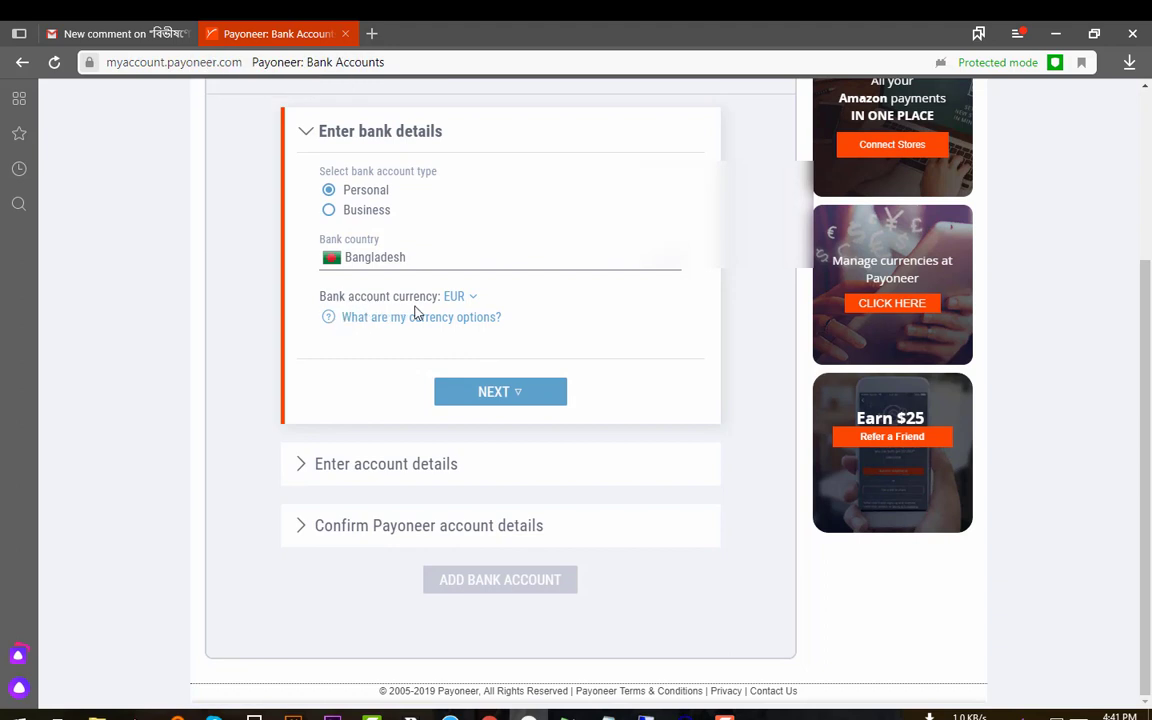
scroll(545, 335, "up", 1)
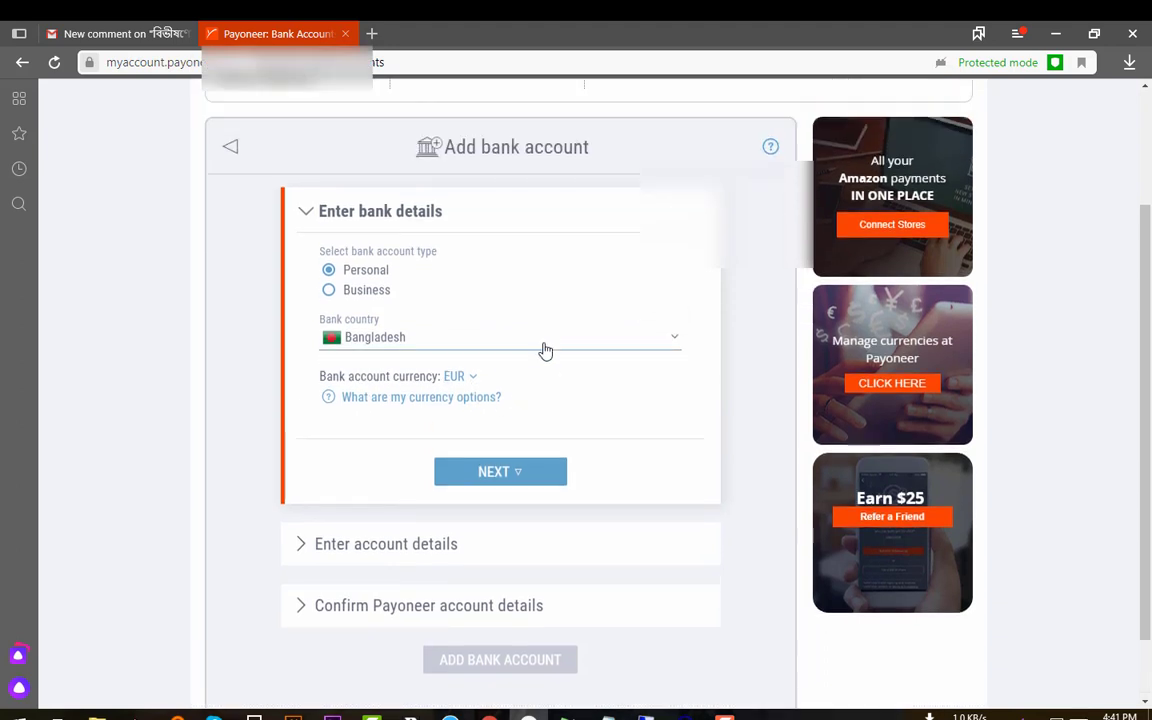
- Change the account currency from EUR to BDT
left_click(471, 378)
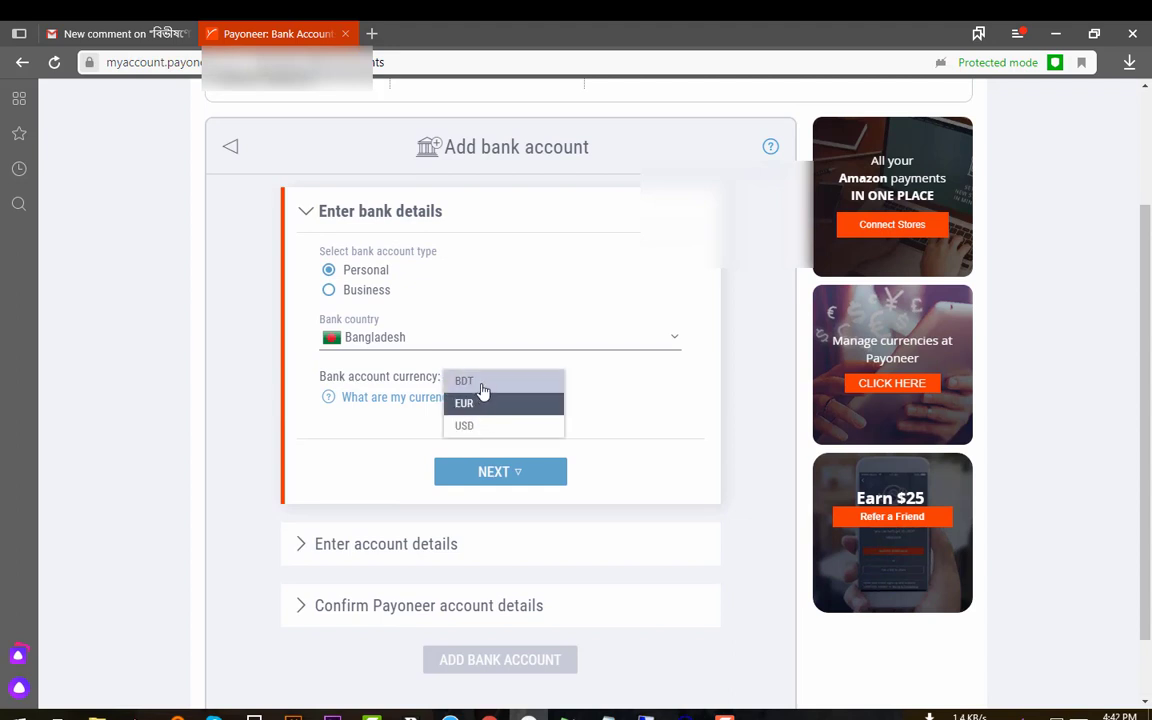
left_click(484, 384)
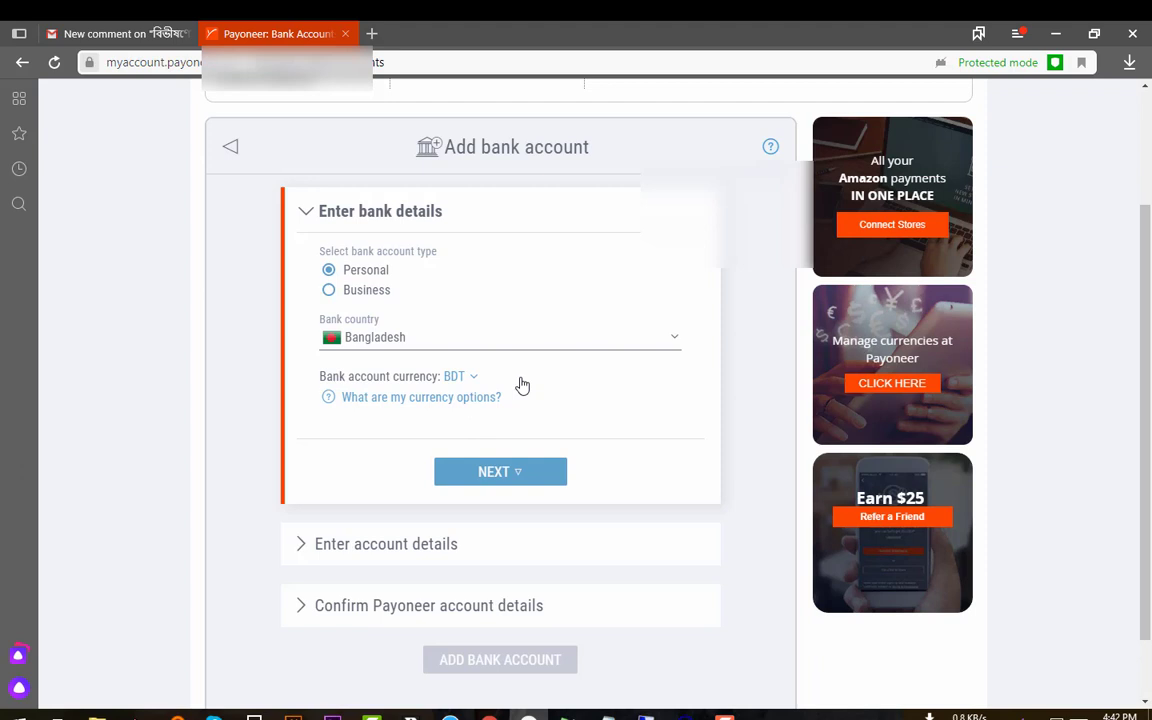
scroll(570, 380, "down", 1)
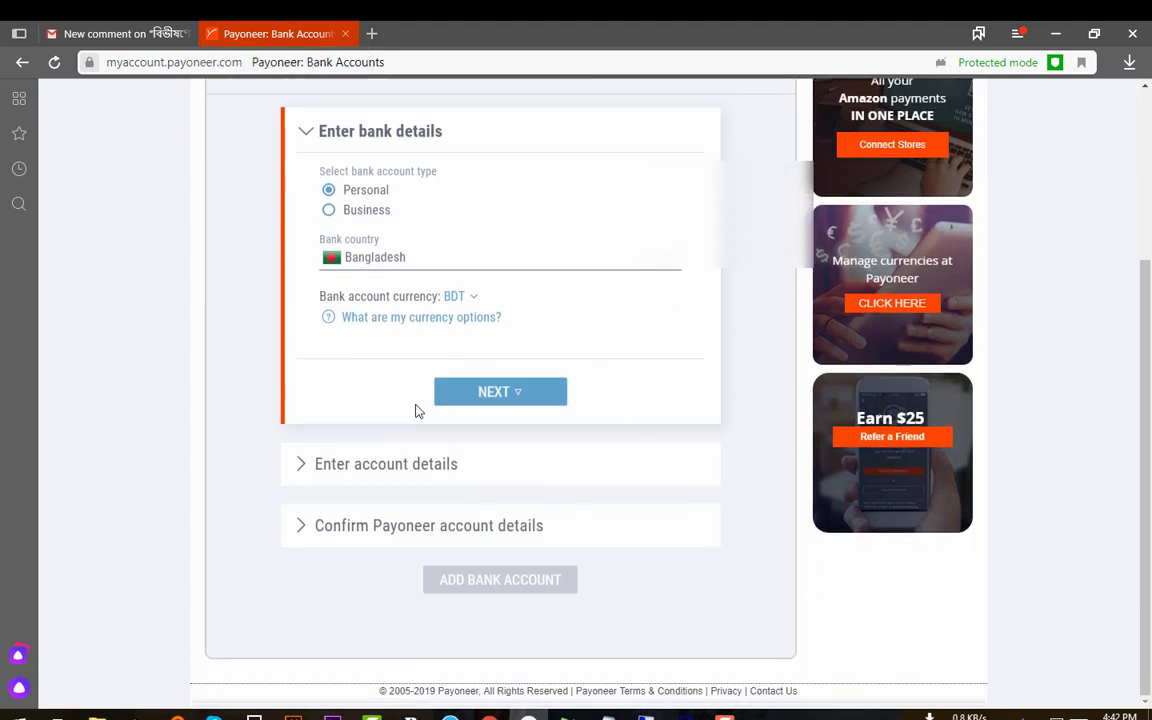
- Confirm the Personal, Bangladesh, BDT bank details and continue to account details
left_click(488, 397)
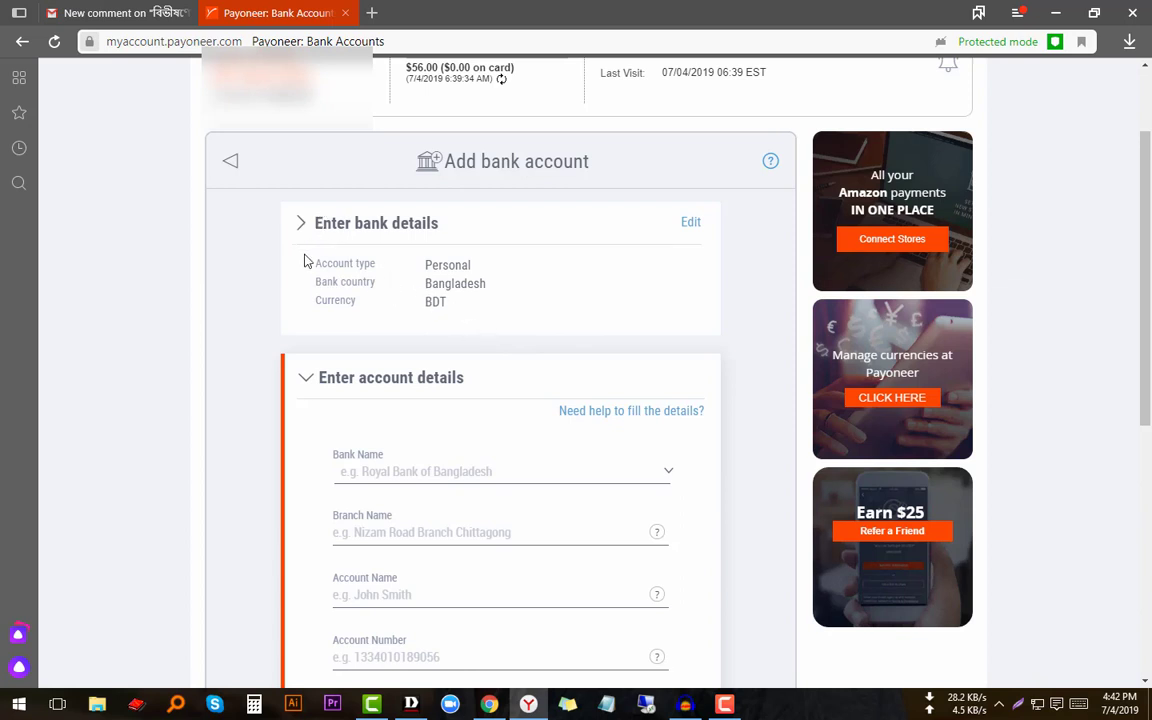
scroll(504, 301, "down", 1)
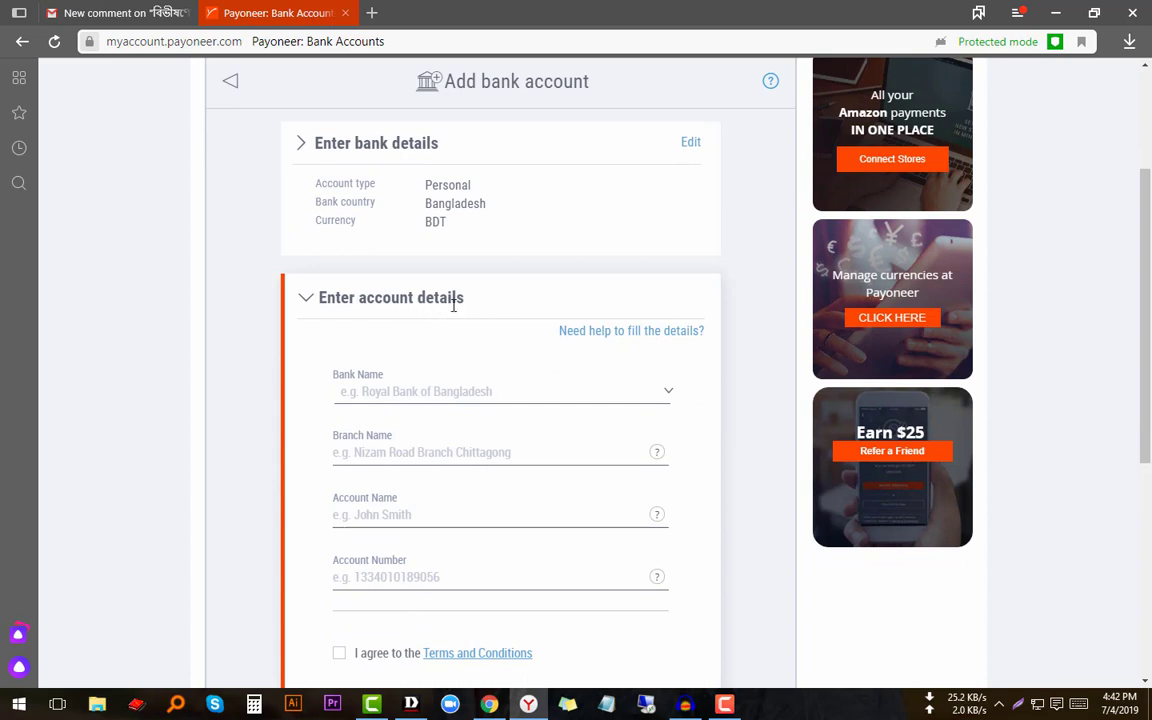
scroll(453, 305, "down", 1)
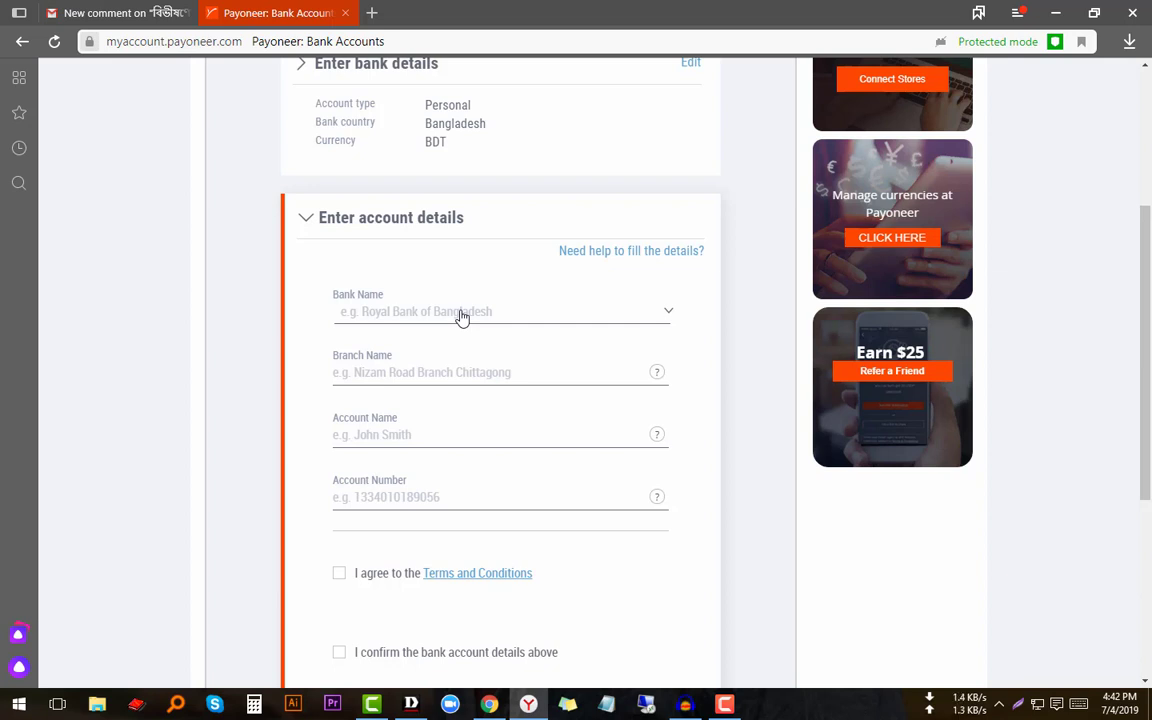
- Search the bank name list with 'd' and select DUTCHBANGLA BANK LTD
left_click(462, 316)
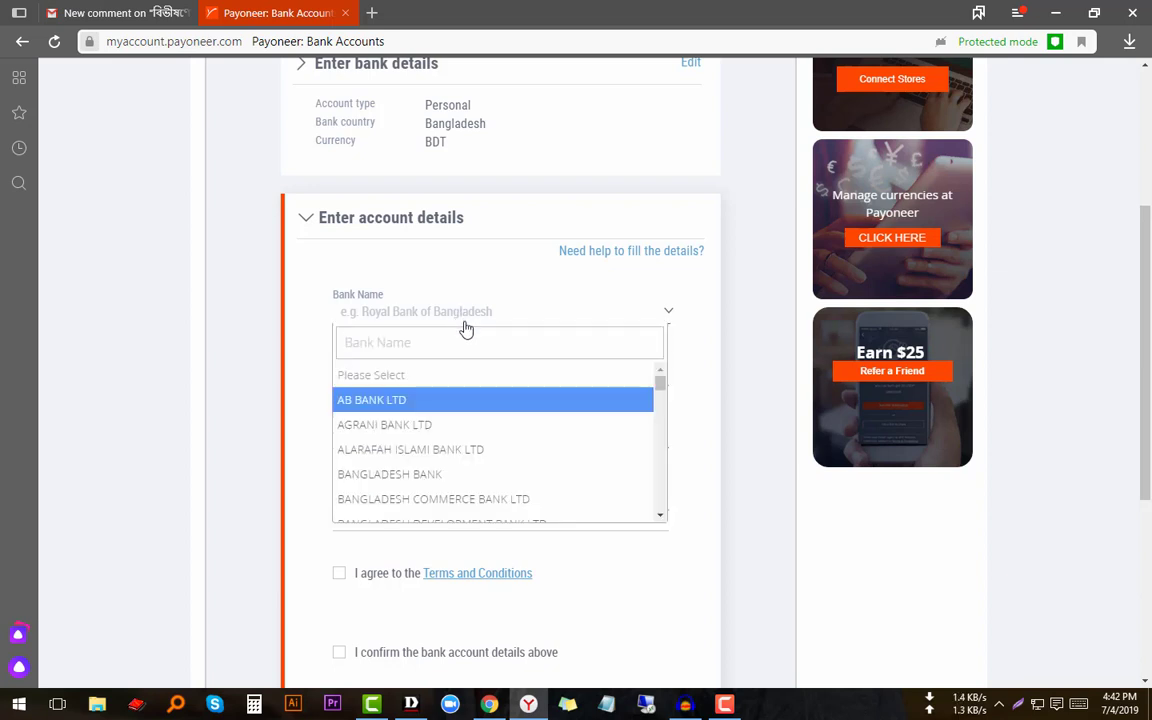
scroll(511, 433, "down", 1)
scroll(511, 433, "down", 1)
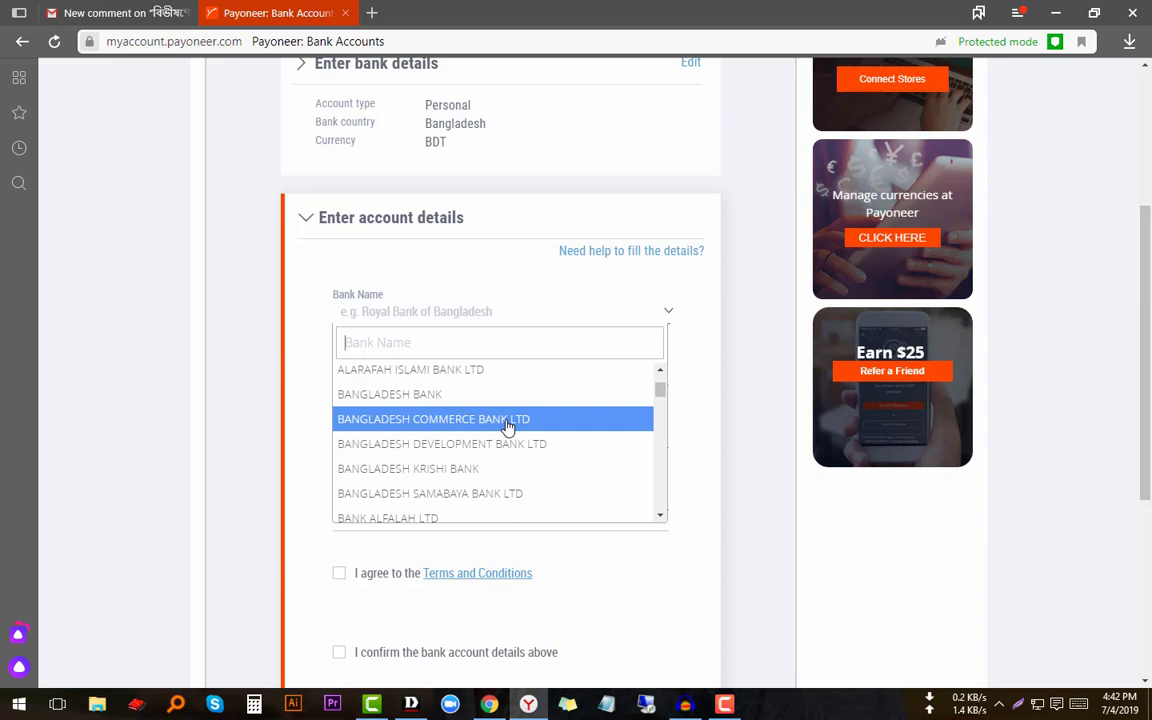
type("b")
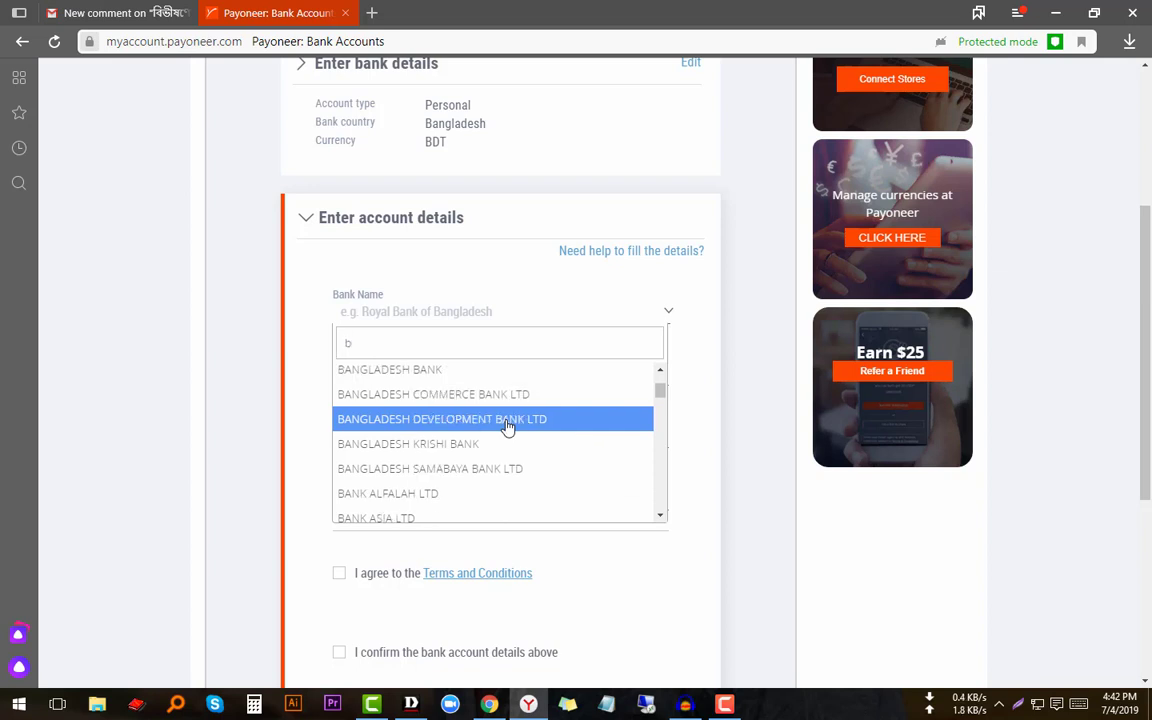
key("BackSpace")
type("d")
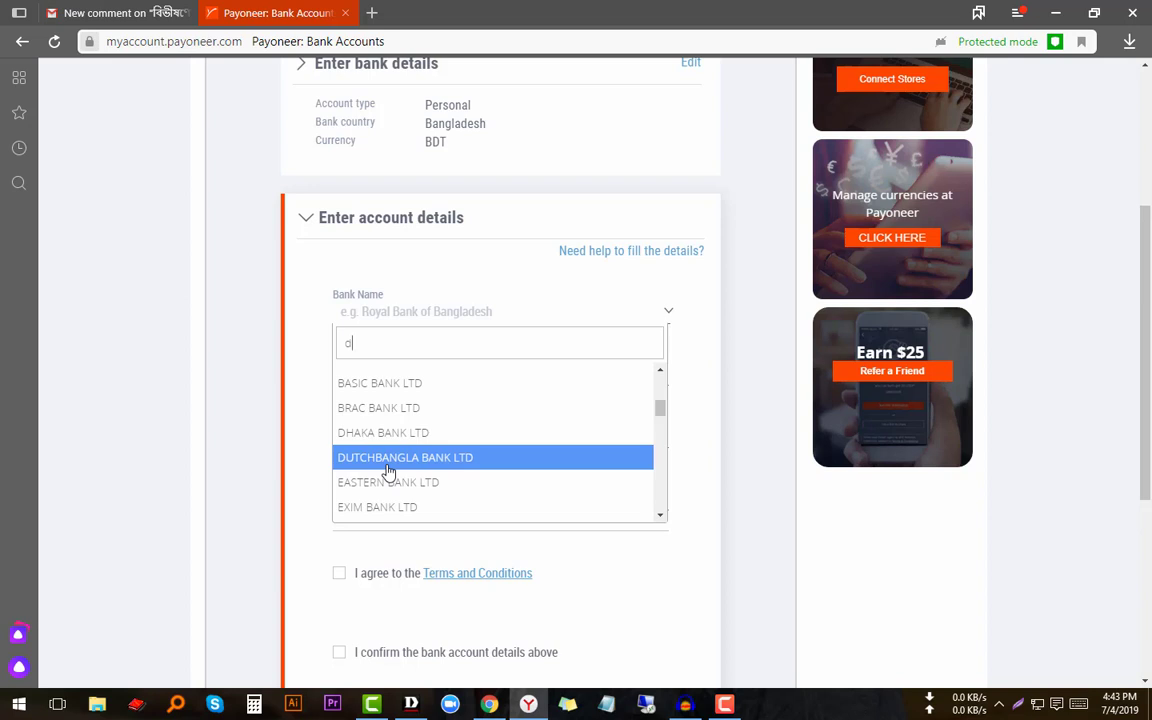
left_click(449, 459)
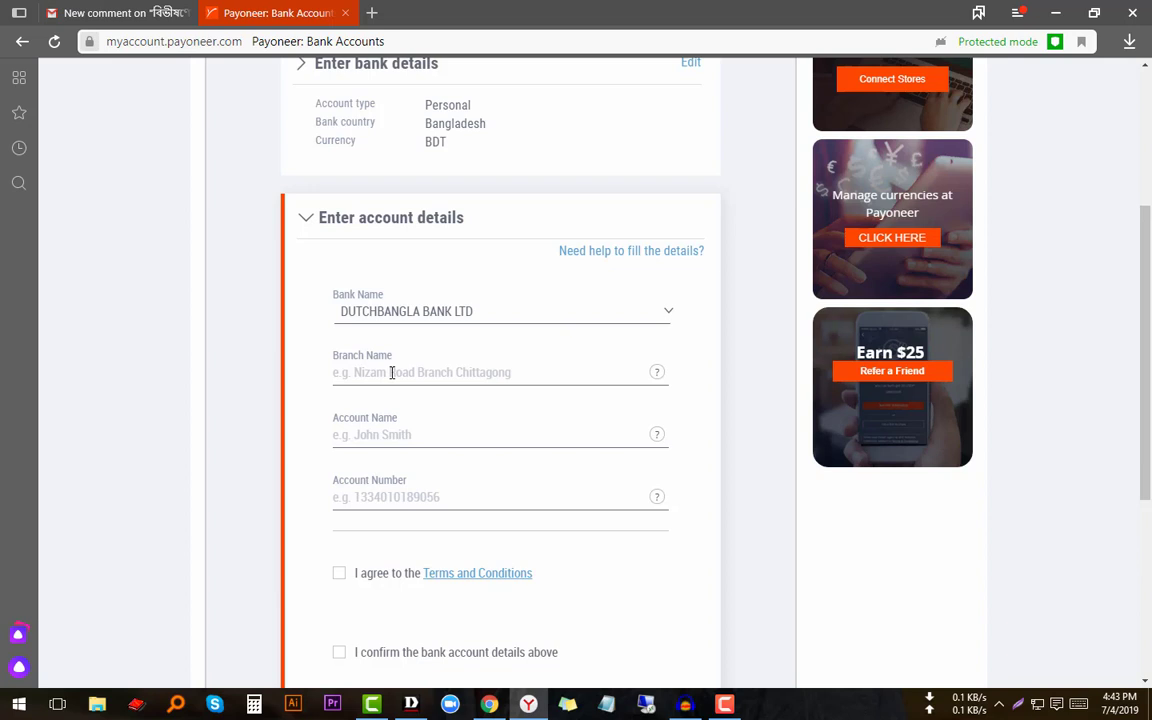
- Enter 'pabna' as the branch name and type the account holder's full name
left_click(391, 373)
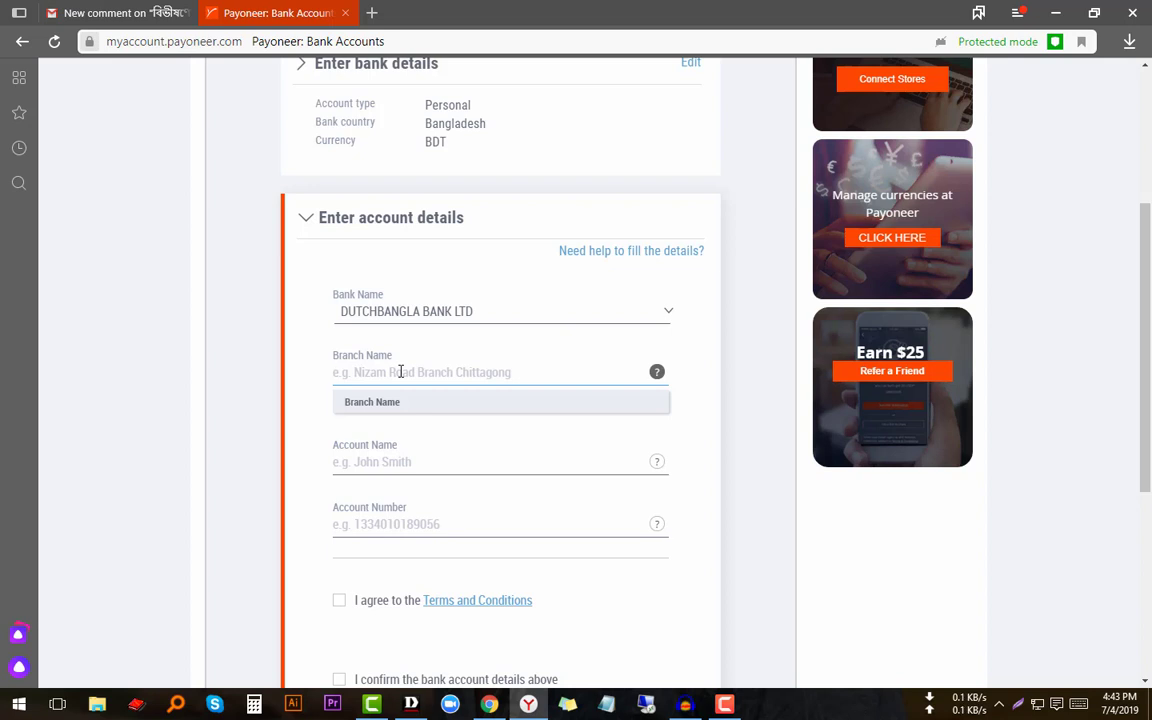
type("pabna")
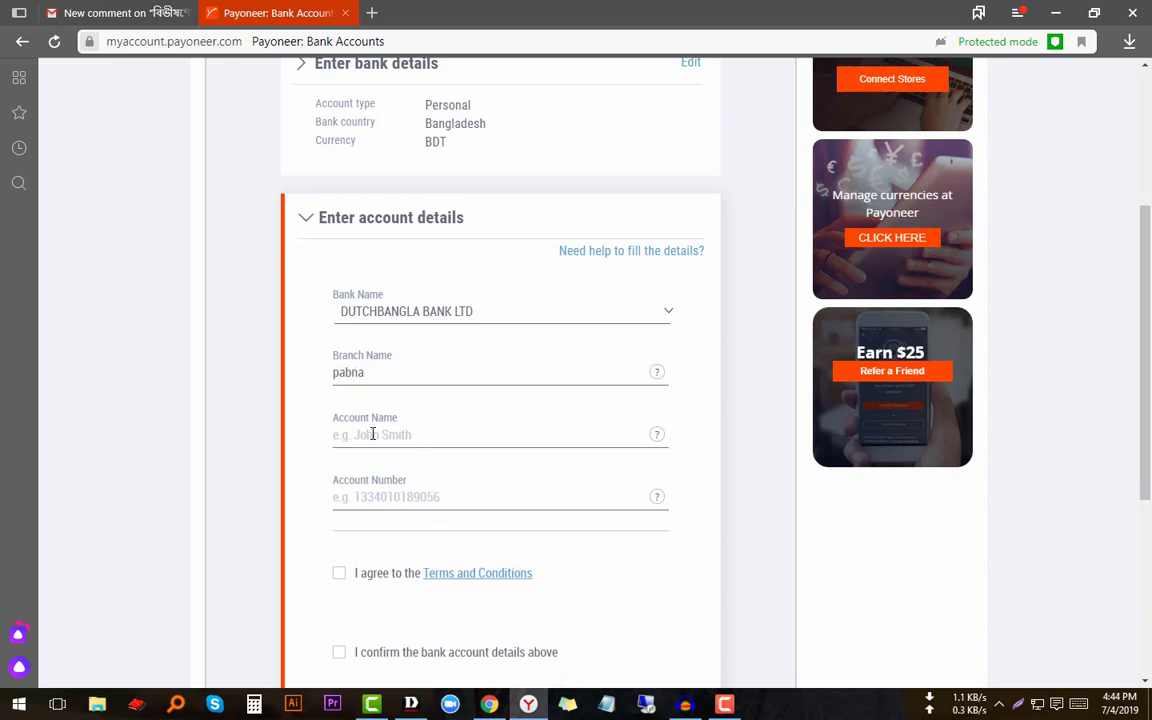
left_click(372, 434)
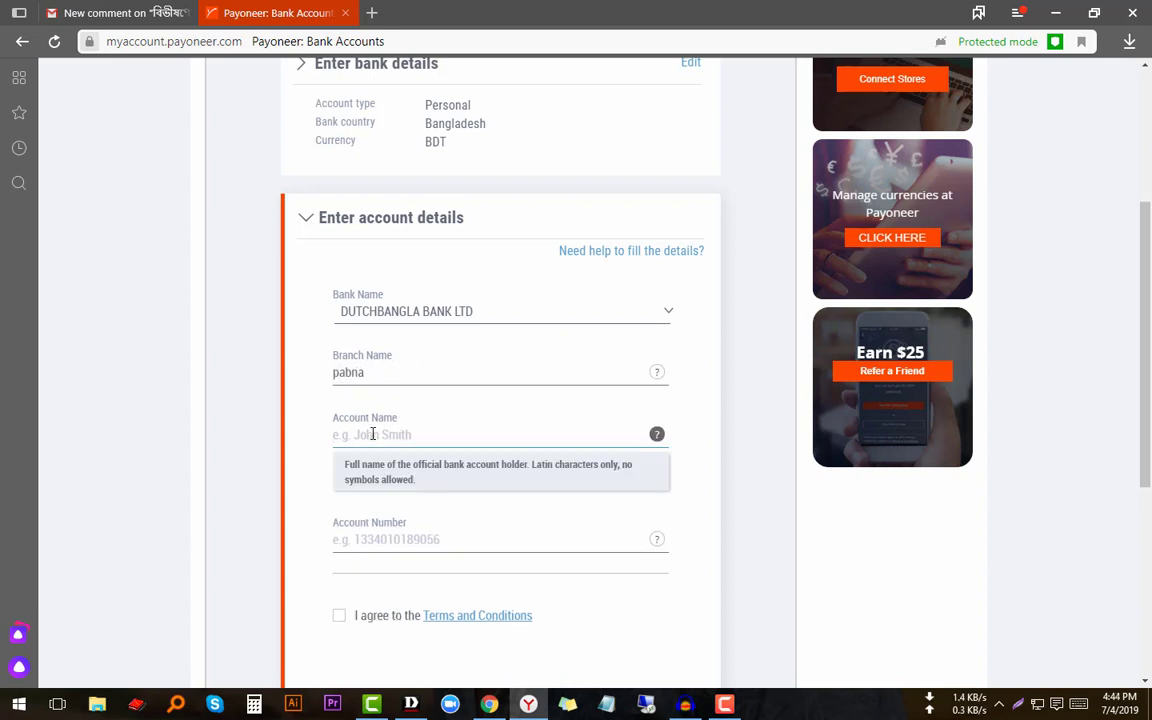
scroll(372, 434, "down", 1)
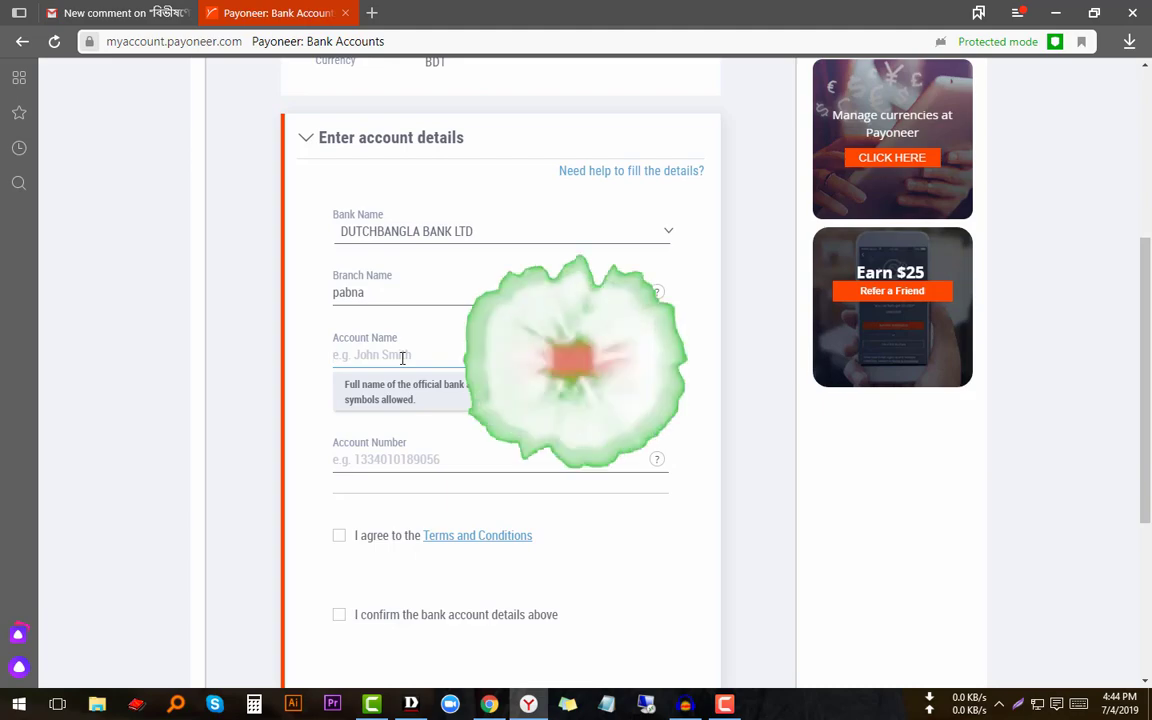
scroll(403, 358, "down", 1)
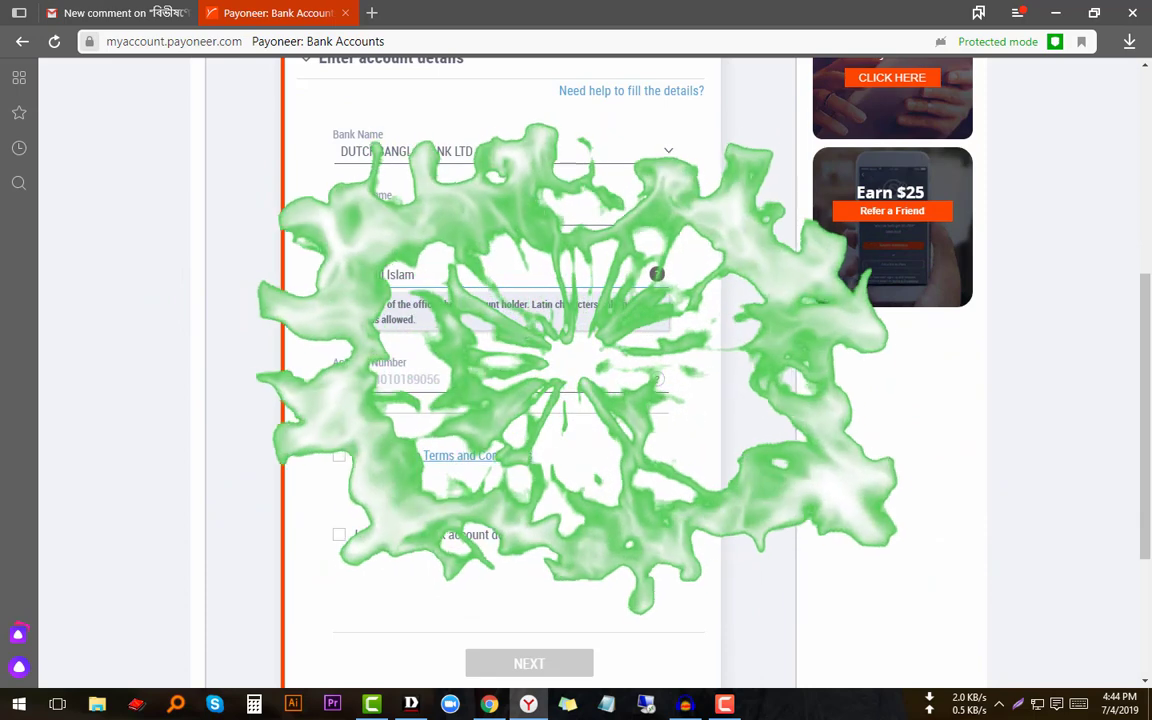
- Enter the bank account number and dismiss the leading-zeros hint
left_click(455, 381)
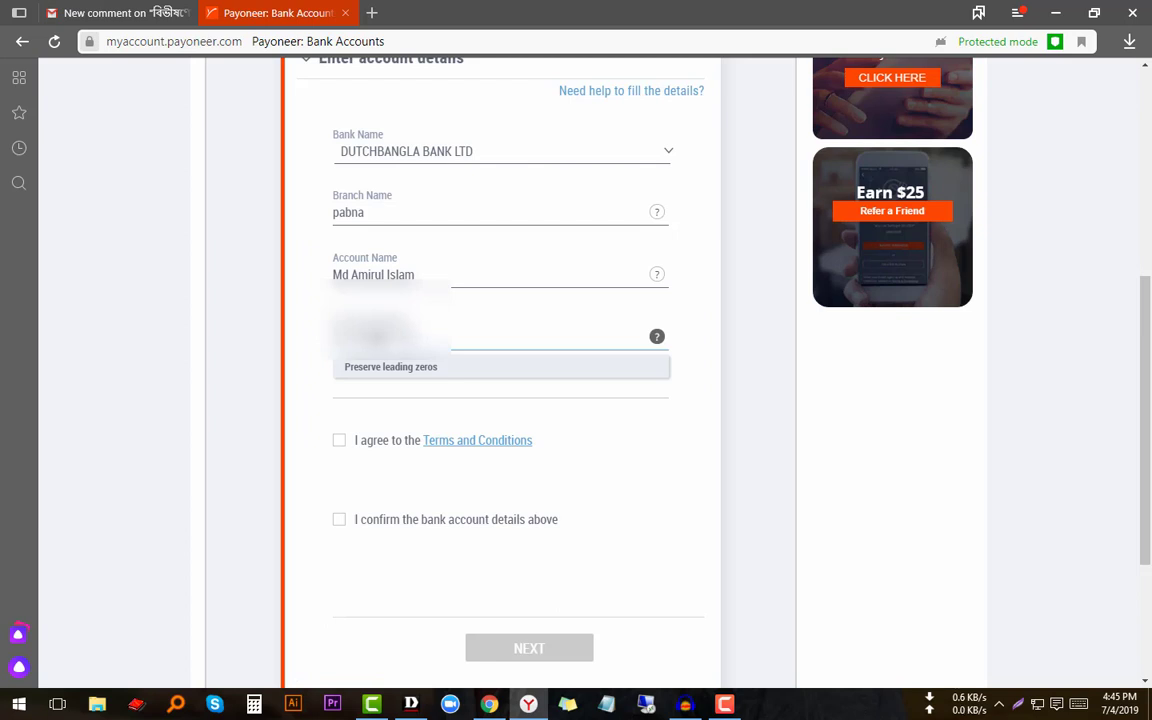
scroll(378, 337, "down", 2)
left_click(360, 329)
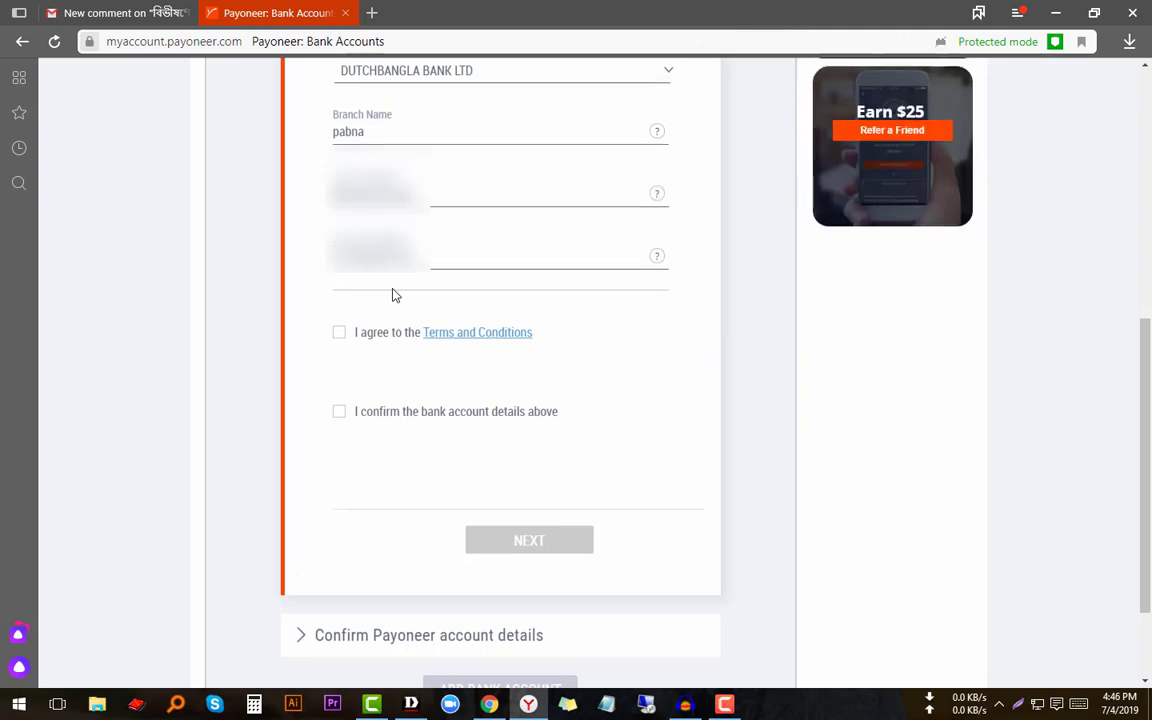
scroll(385, 295, "down", 1)
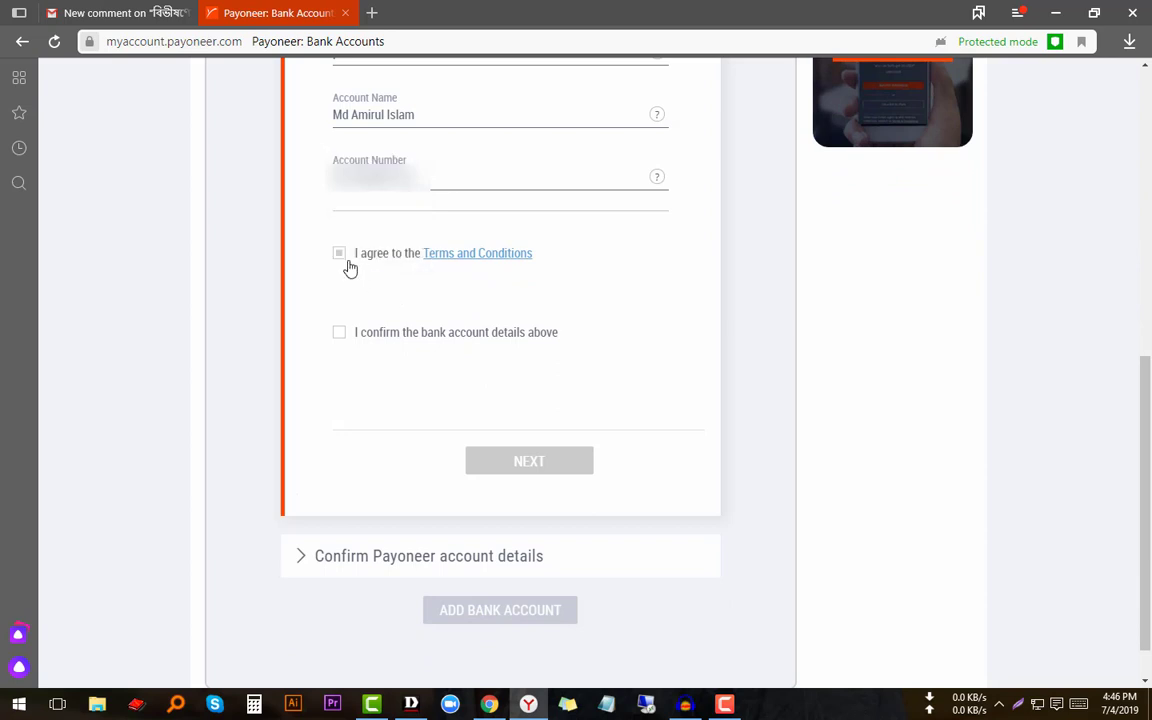
- Tick both the Terms and Conditions and the bank-details confirmation checkboxes
left_click(341, 254)
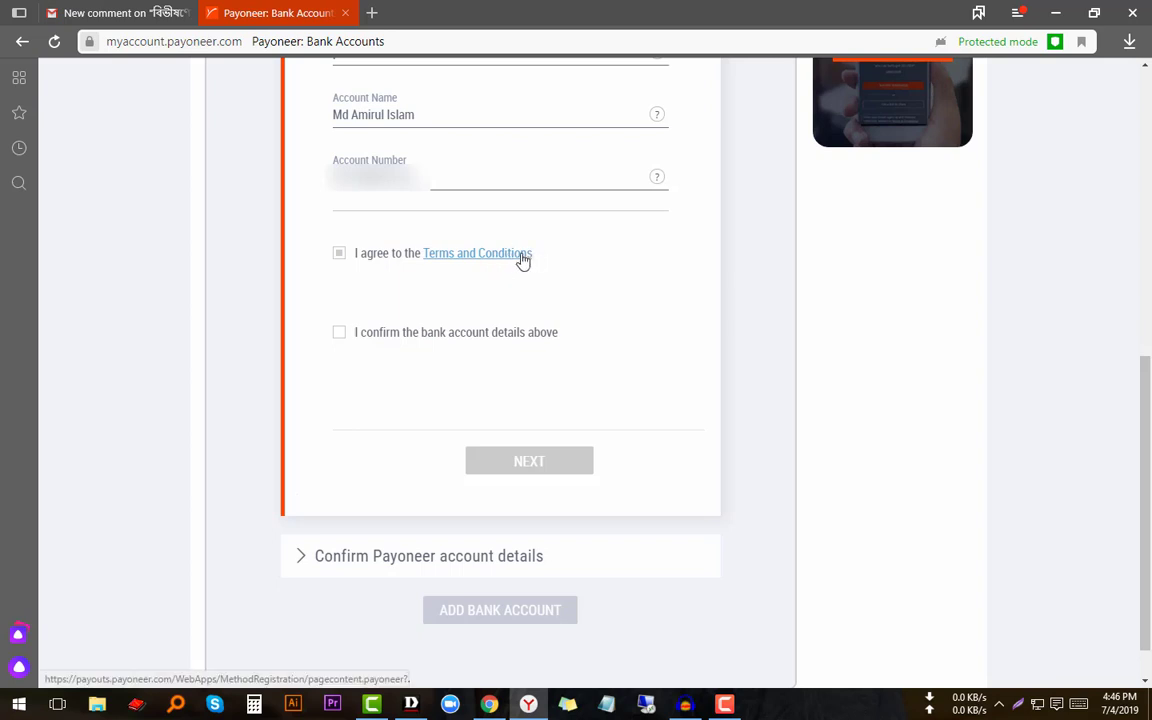
left_click(340, 255)
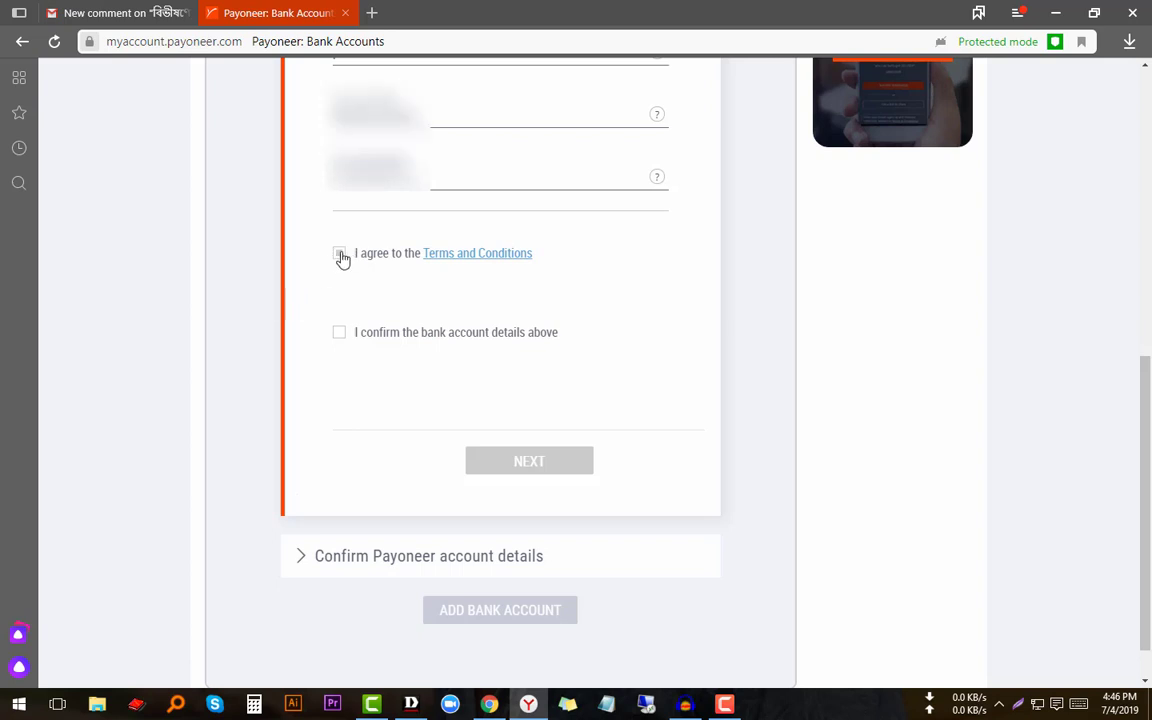
scroll(350, 265, "down", 1)
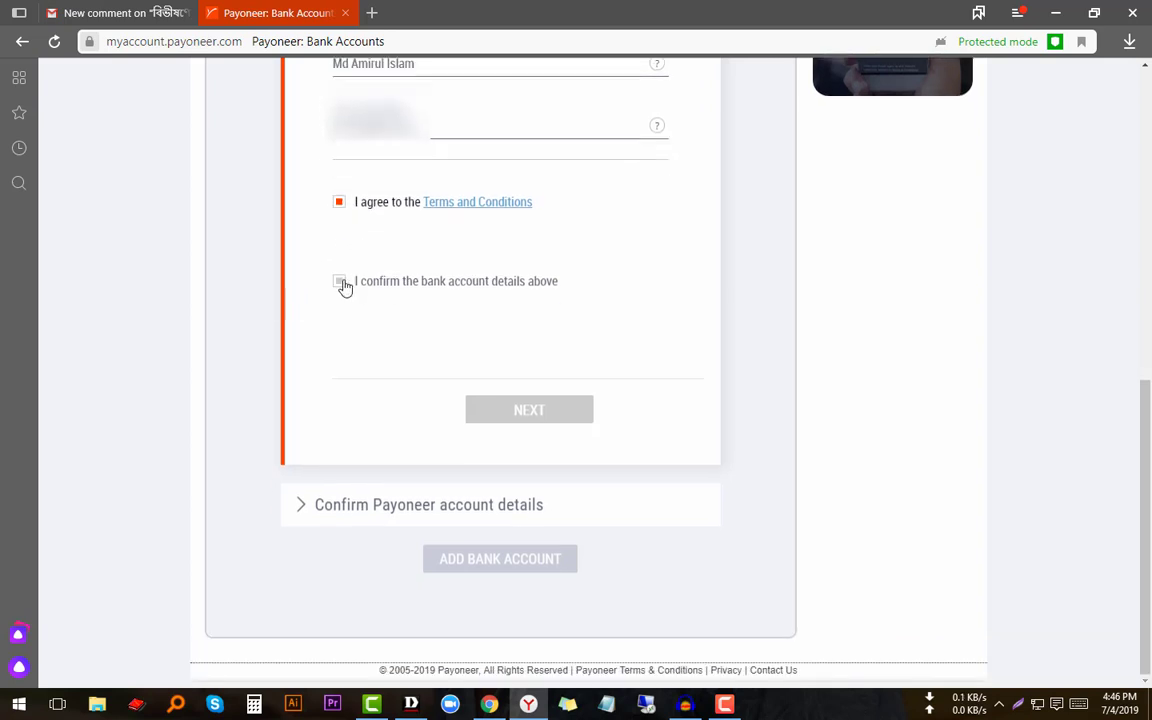
left_click(340, 281)
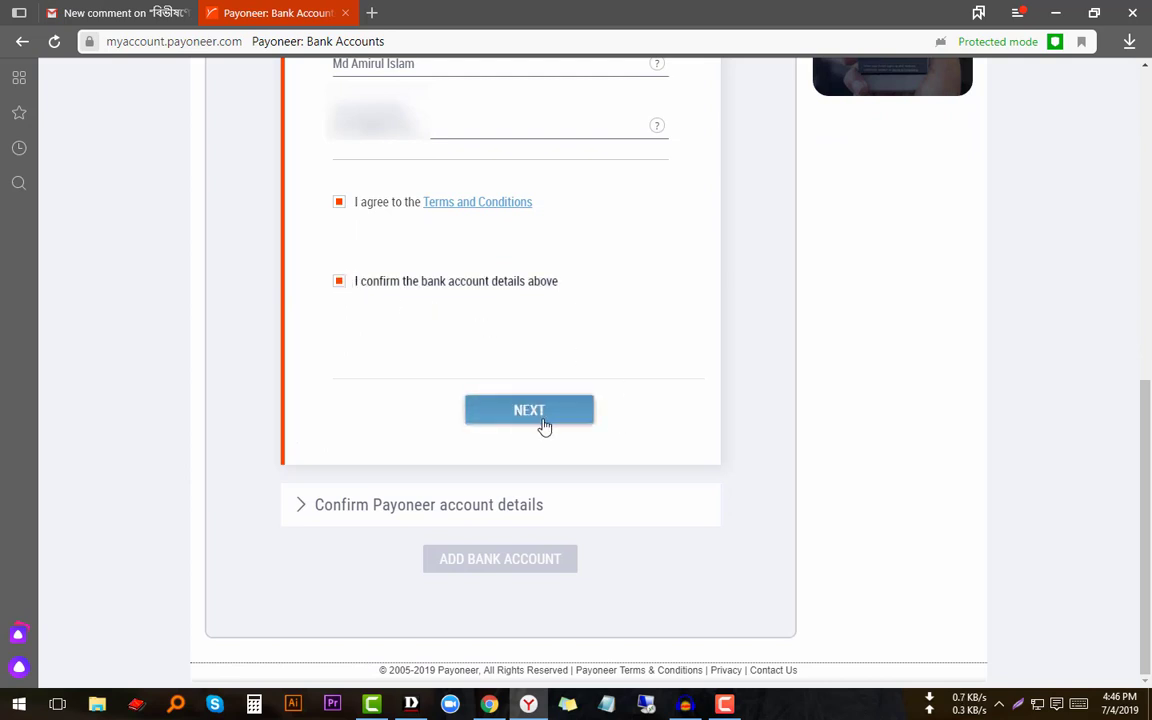
scroll(576, 510, "up", 1)
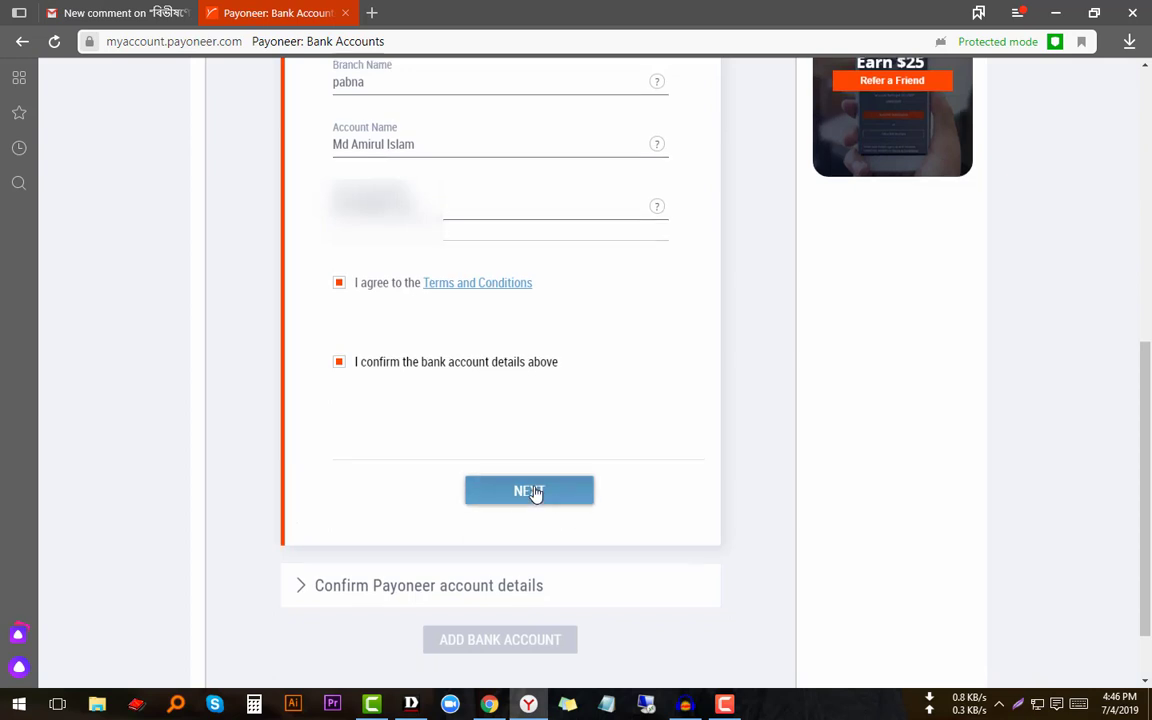
scroll(533, 485, "up", 3)
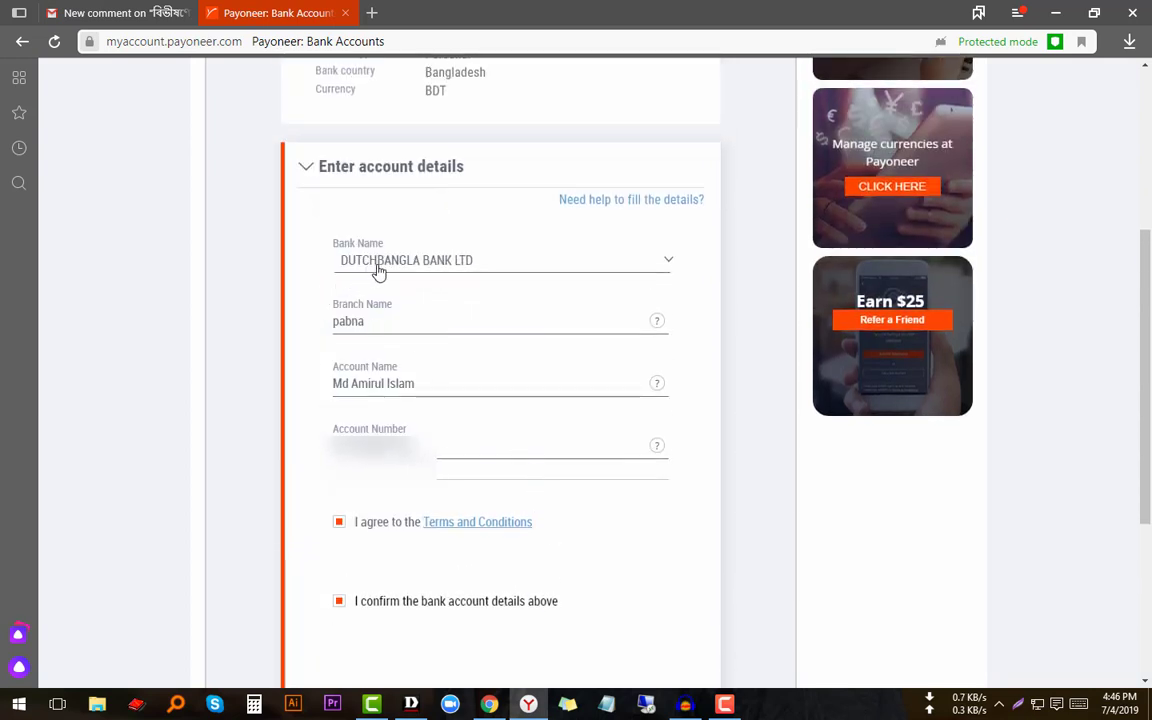
scroll(470, 306, "down", 3)
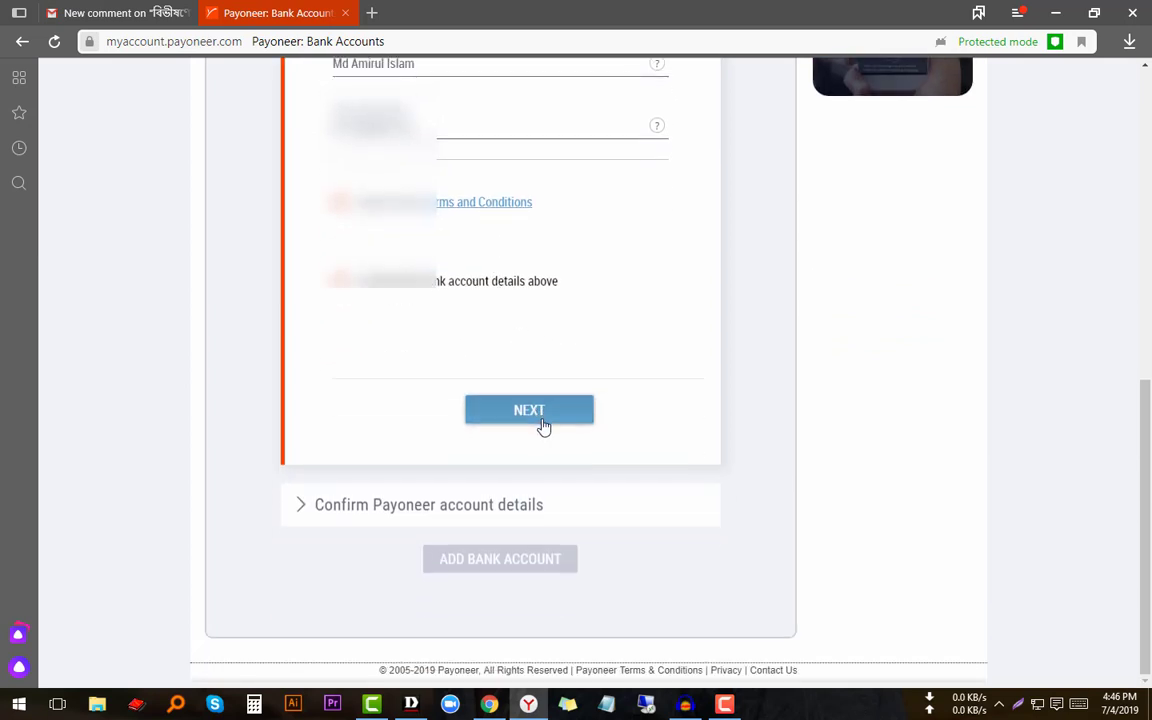
- Submit the account details with NEXT and check the Date of Birth Day list
left_click(537, 416)
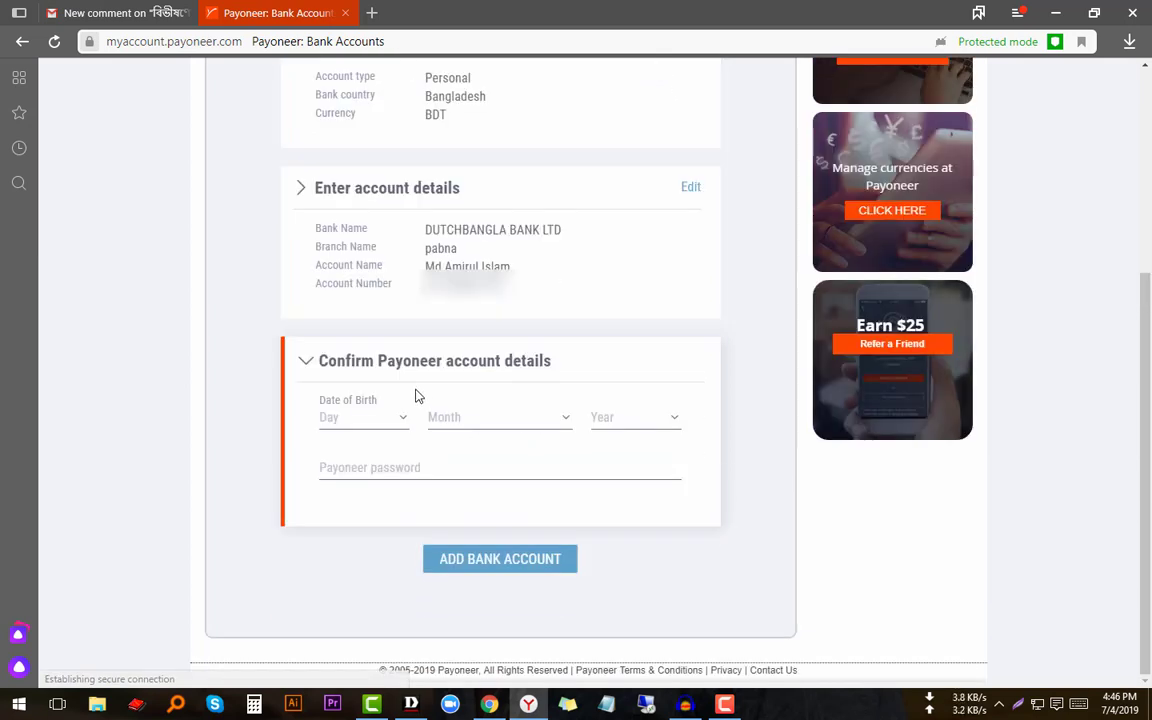
scroll(416, 399, "up", 3)
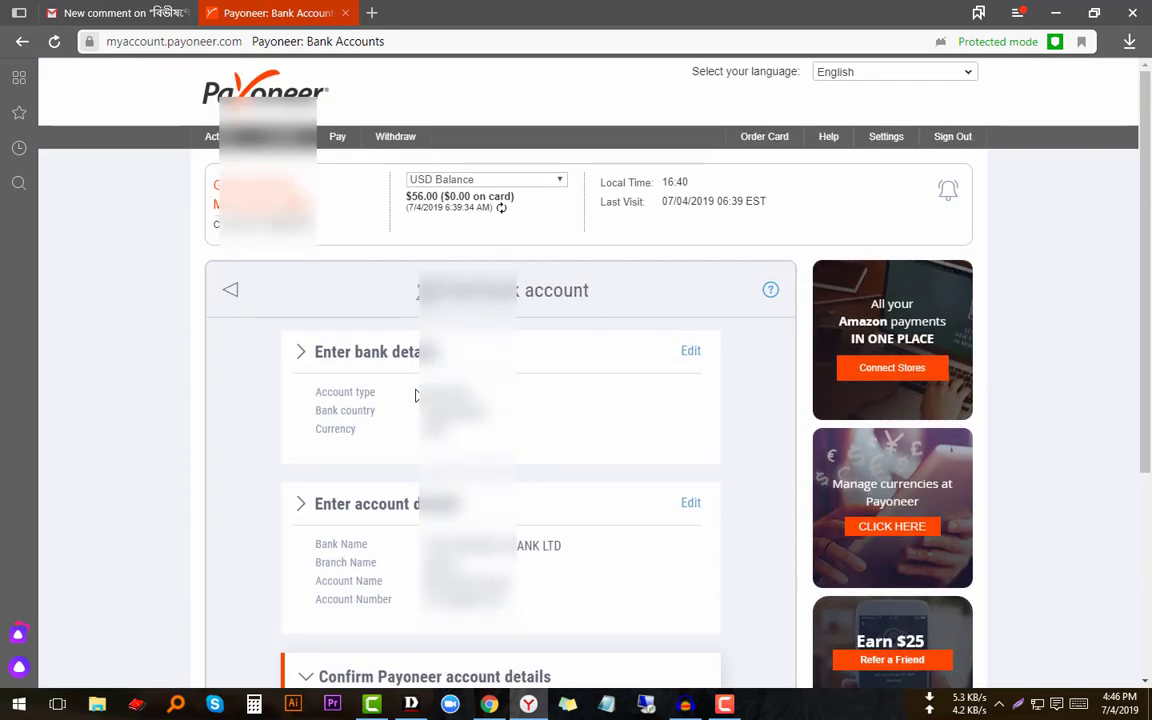
scroll(415, 395, "down", 3)
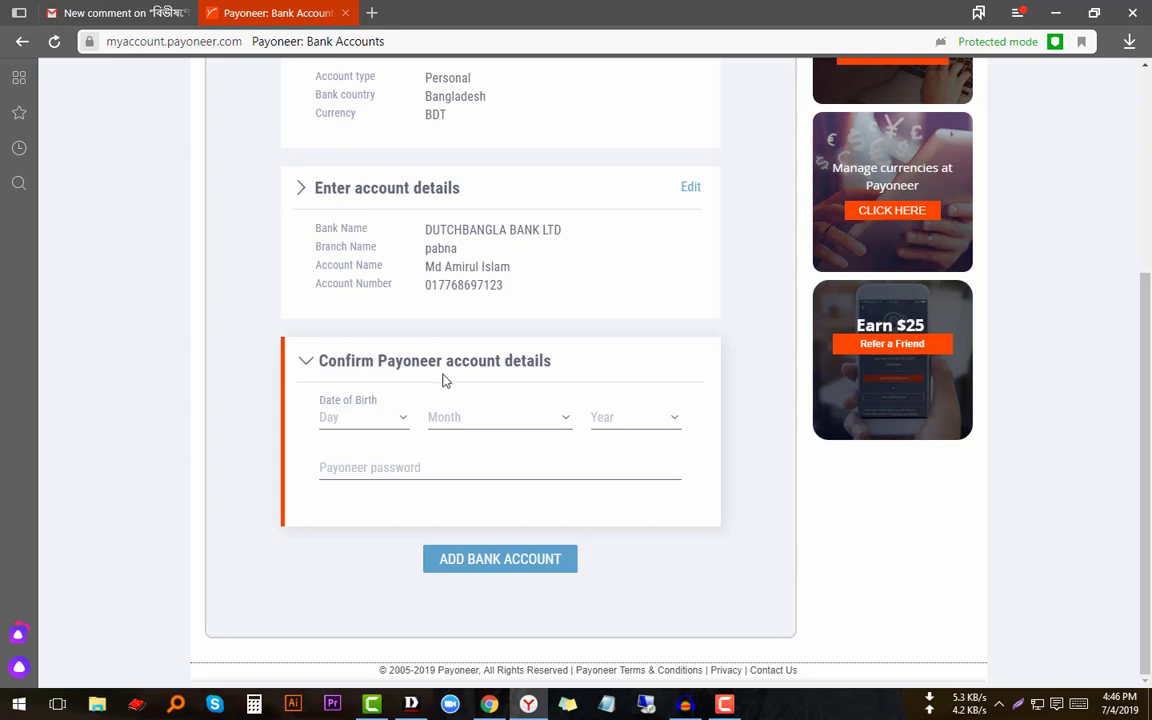
left_click(334, 420)
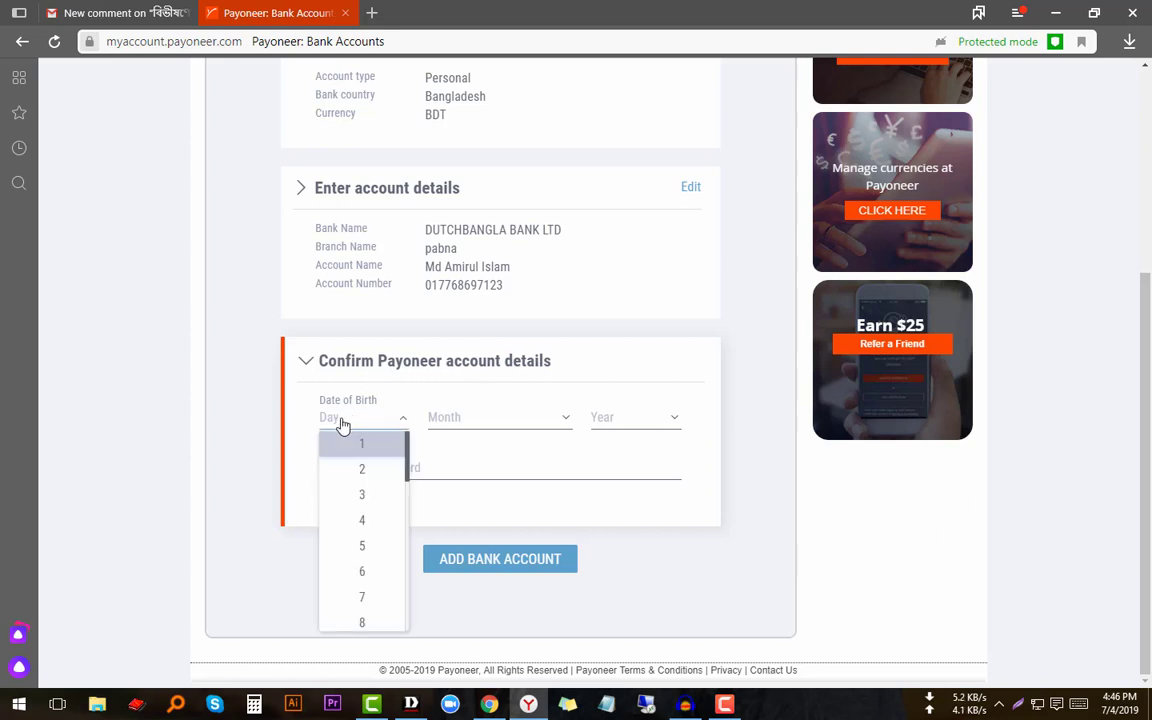
left_click(271, 400)
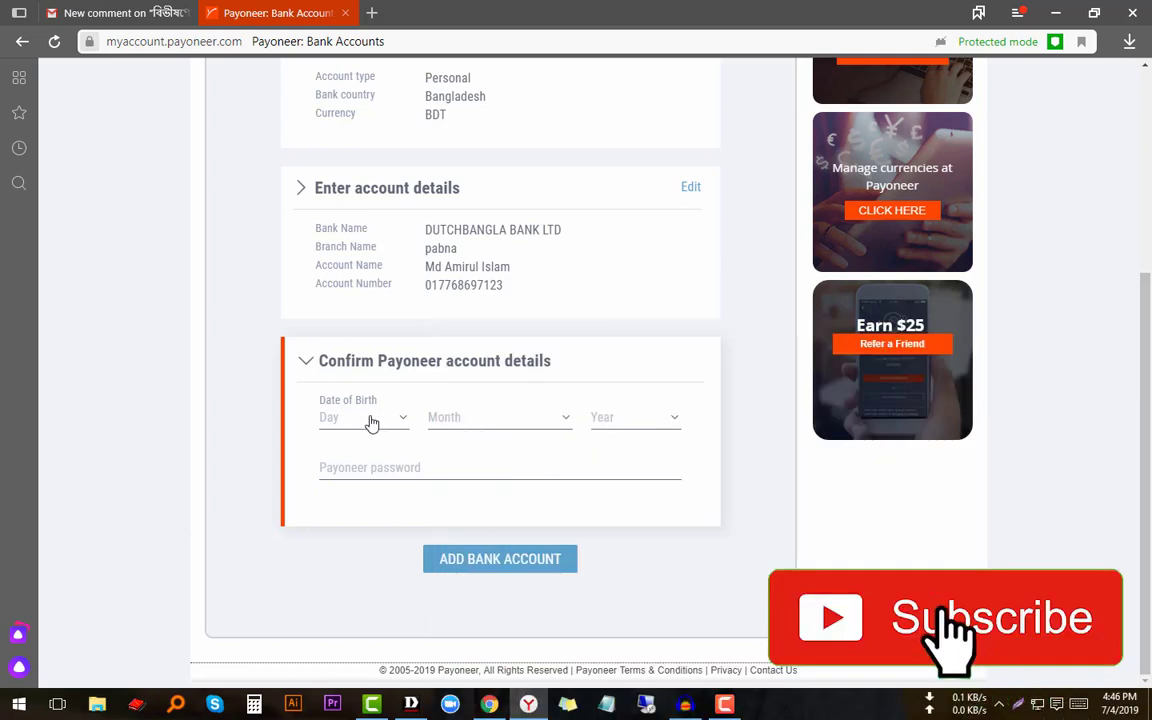
- Open the Payoneer ID folder on New Volume (E:) via This PC, then return to the browser
left_click(1055, 12)
left_click(1040, 20)
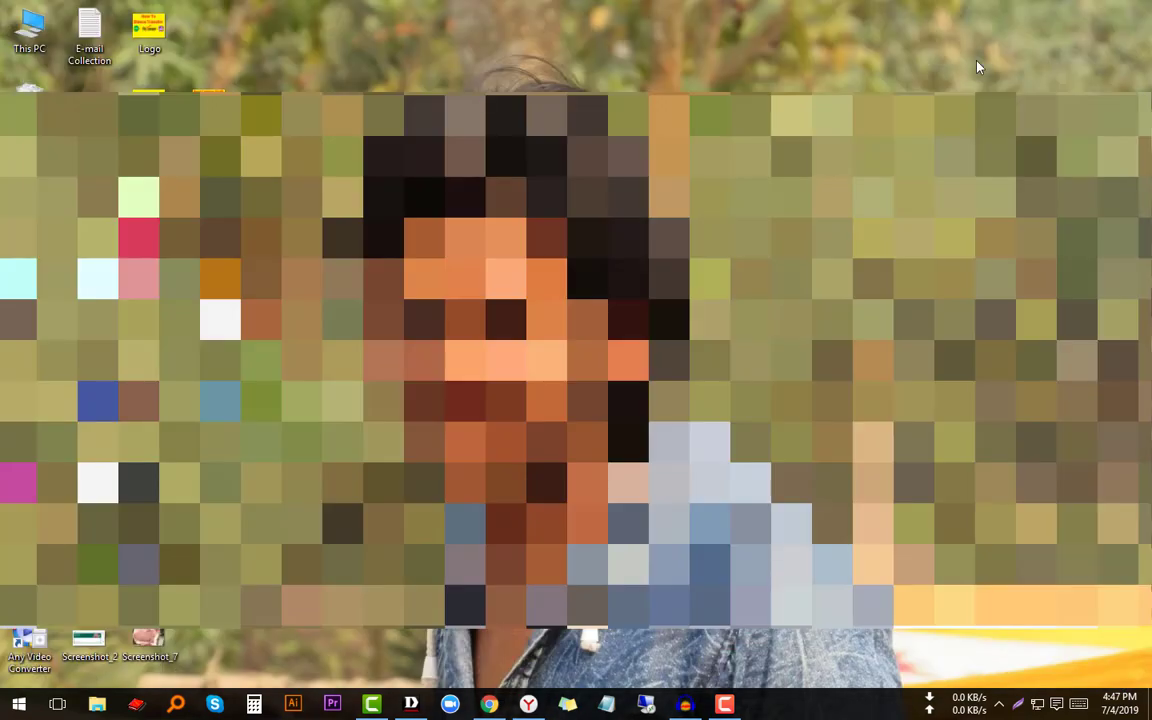
double_click(25, 28)
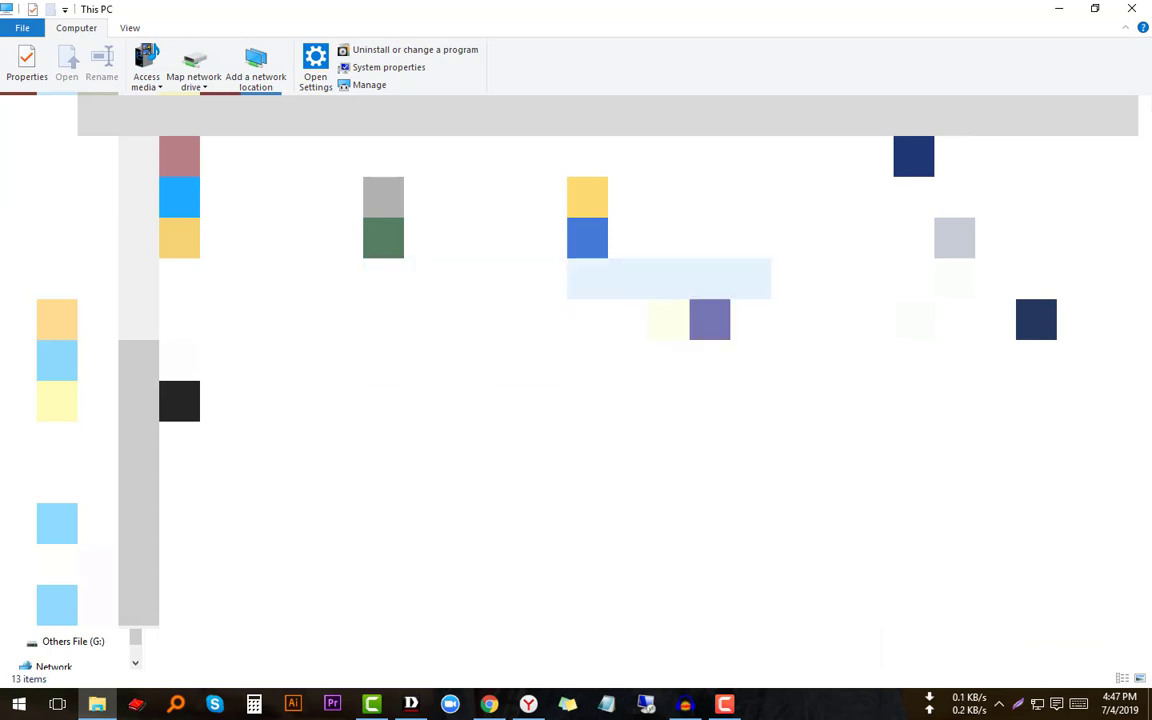
double_click(669, 280)
double_click(380, 278)
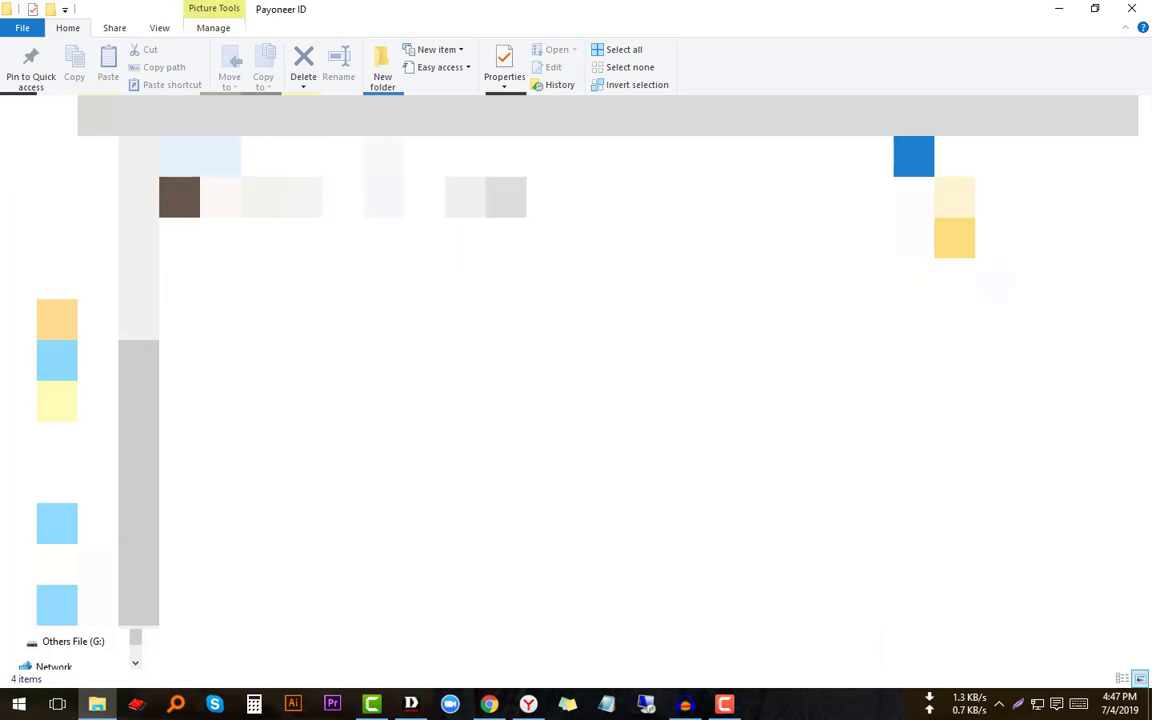
key("alt+Tab")
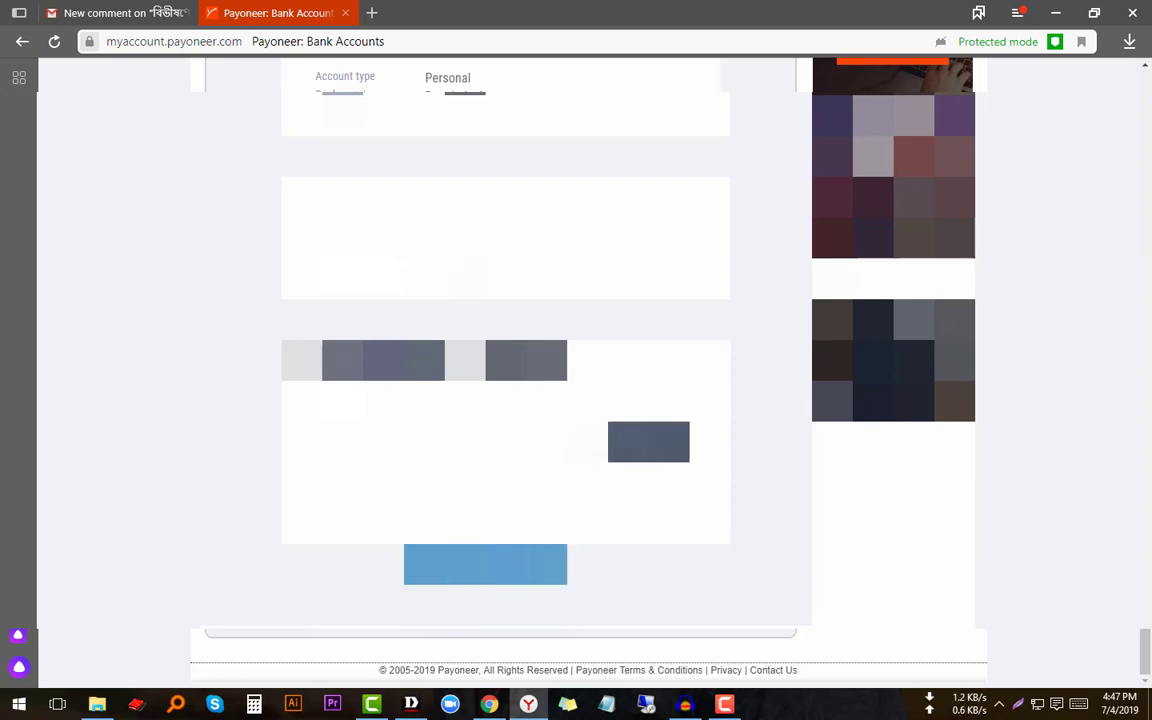
- Enter the date of birth and Payoneer password, then add the bank account
left_click(648, 442)
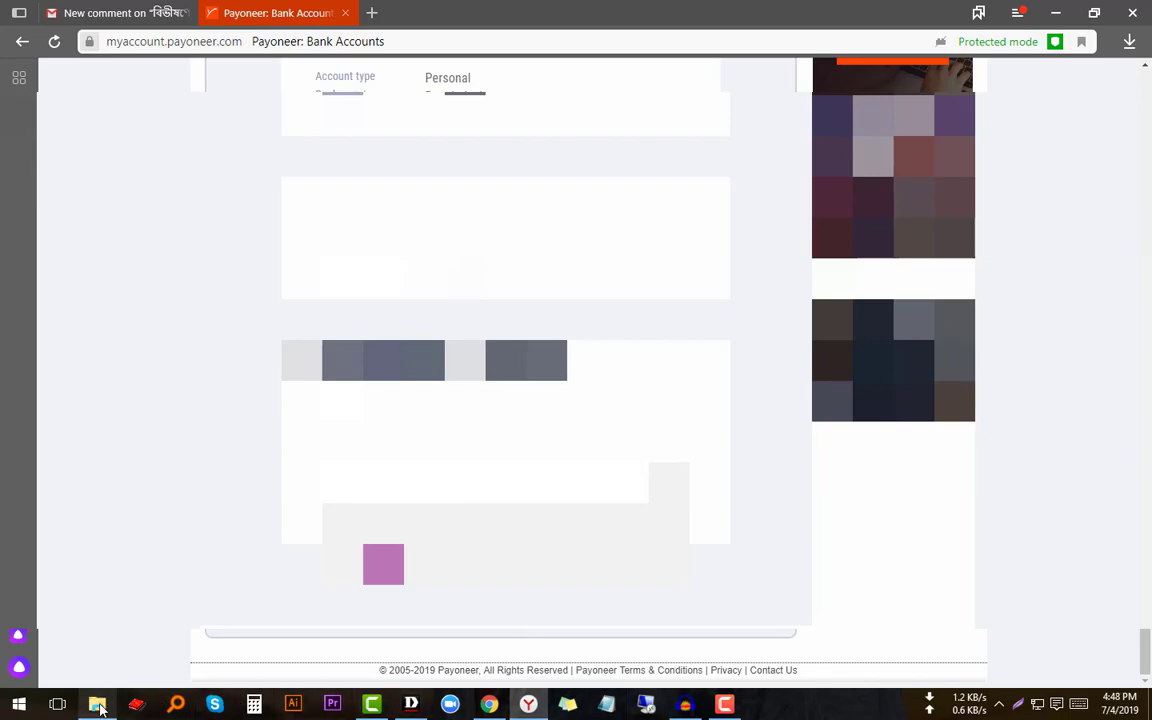
key("alt+Tab")
key("alt+Tab")
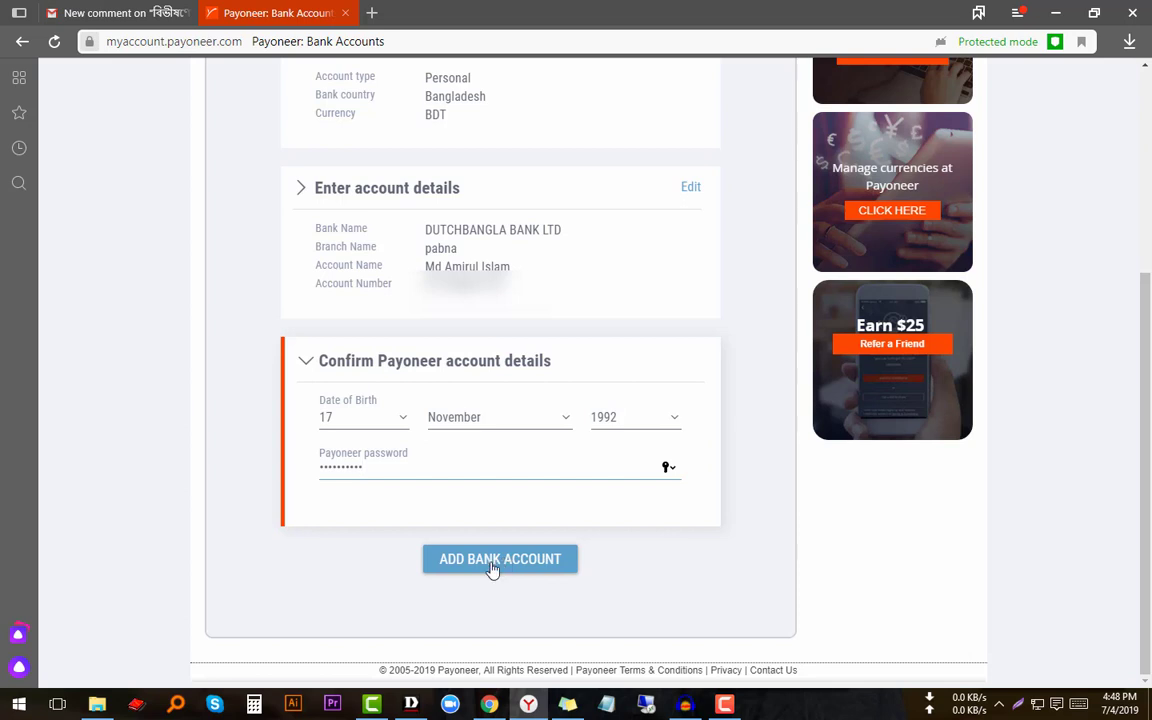
left_click(491, 569)
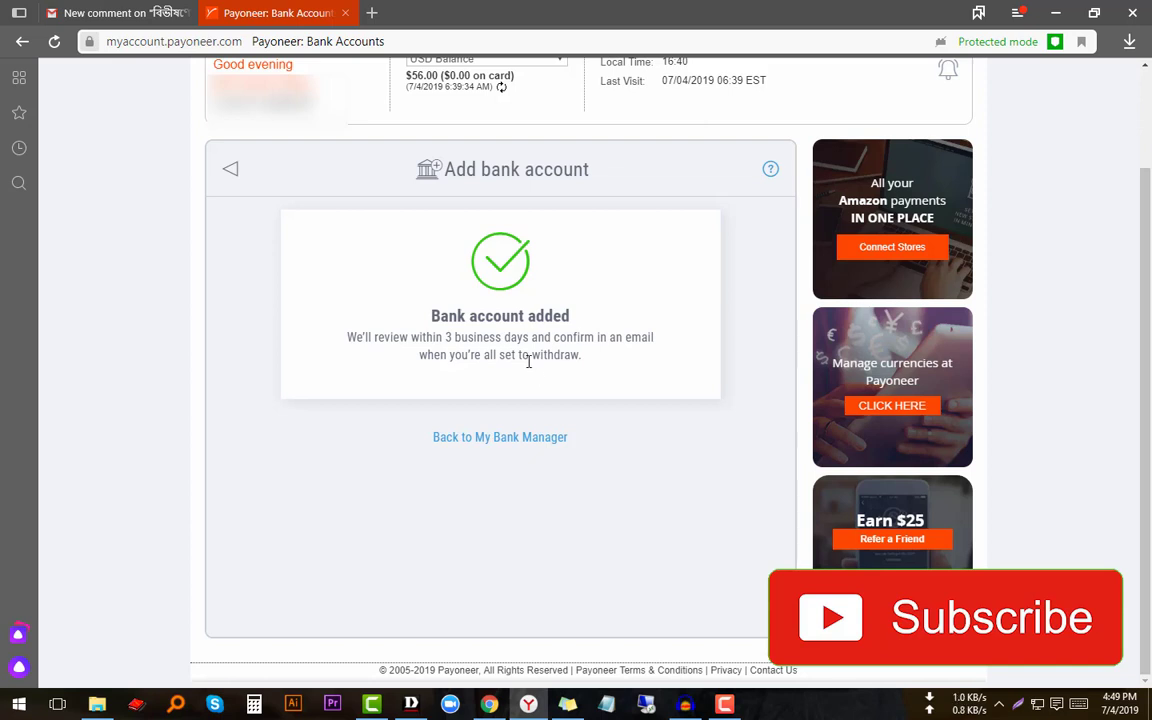
- Go from the Bank account added confirmation to Settings > Bank Accounts
scroll(530, 368, "up", 2)
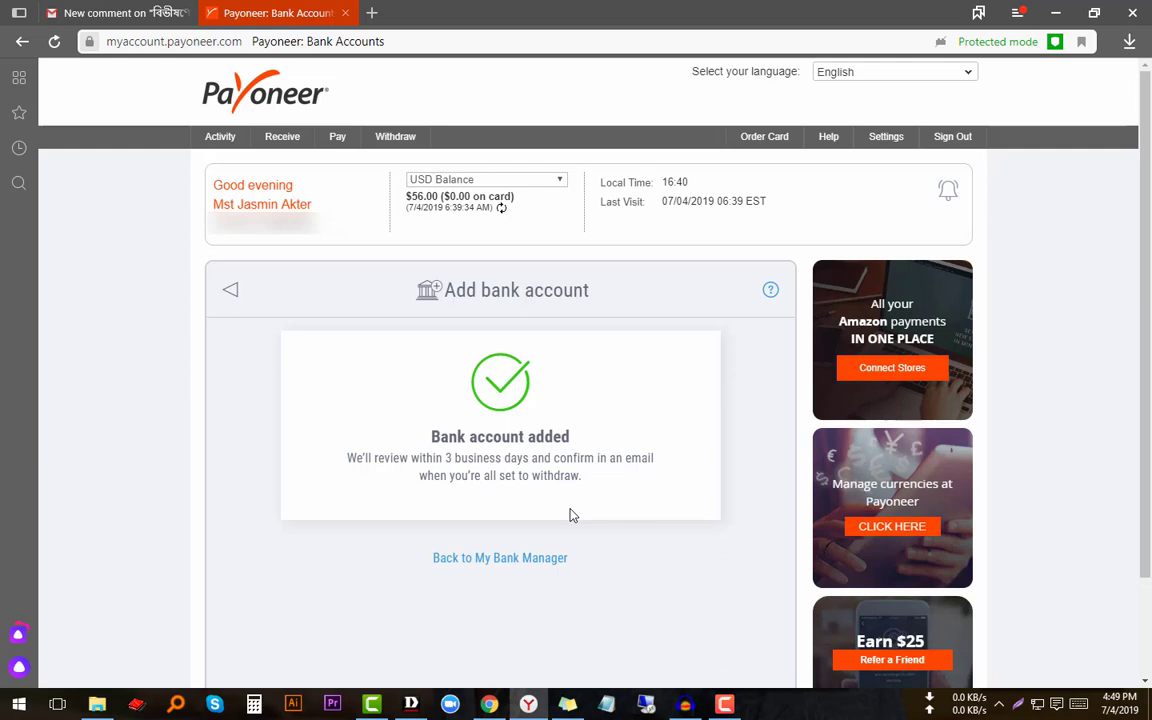
mouse_move(494, 705)
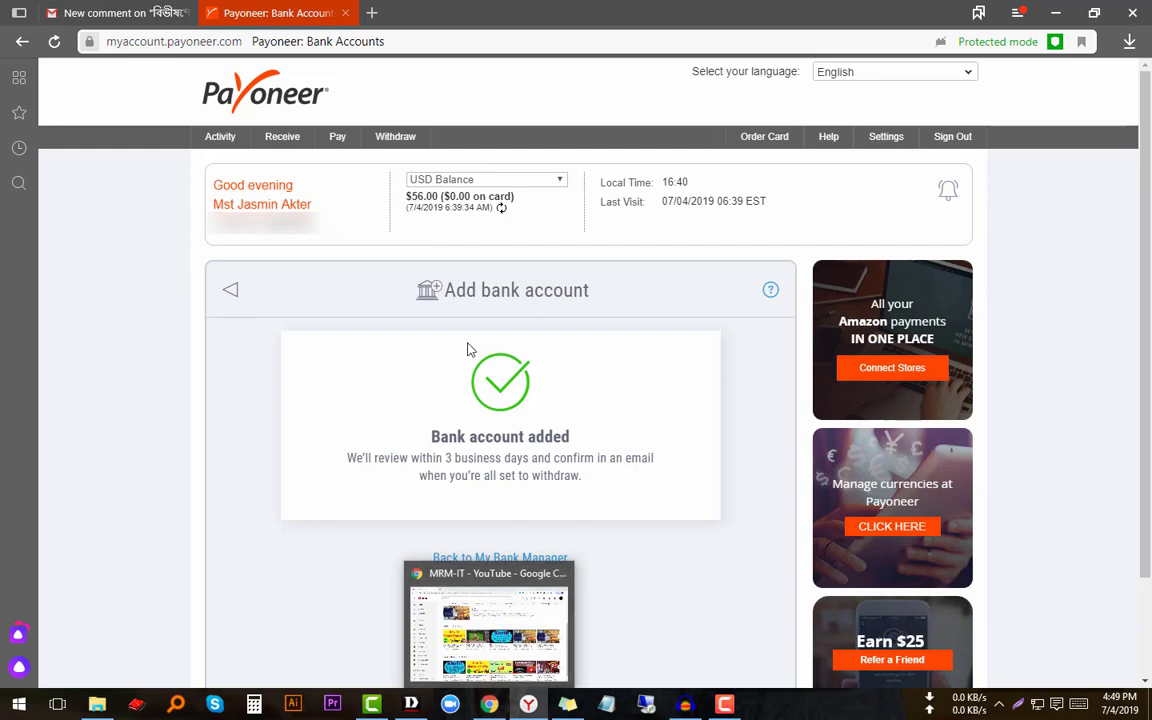
mouse_move(897, 146)
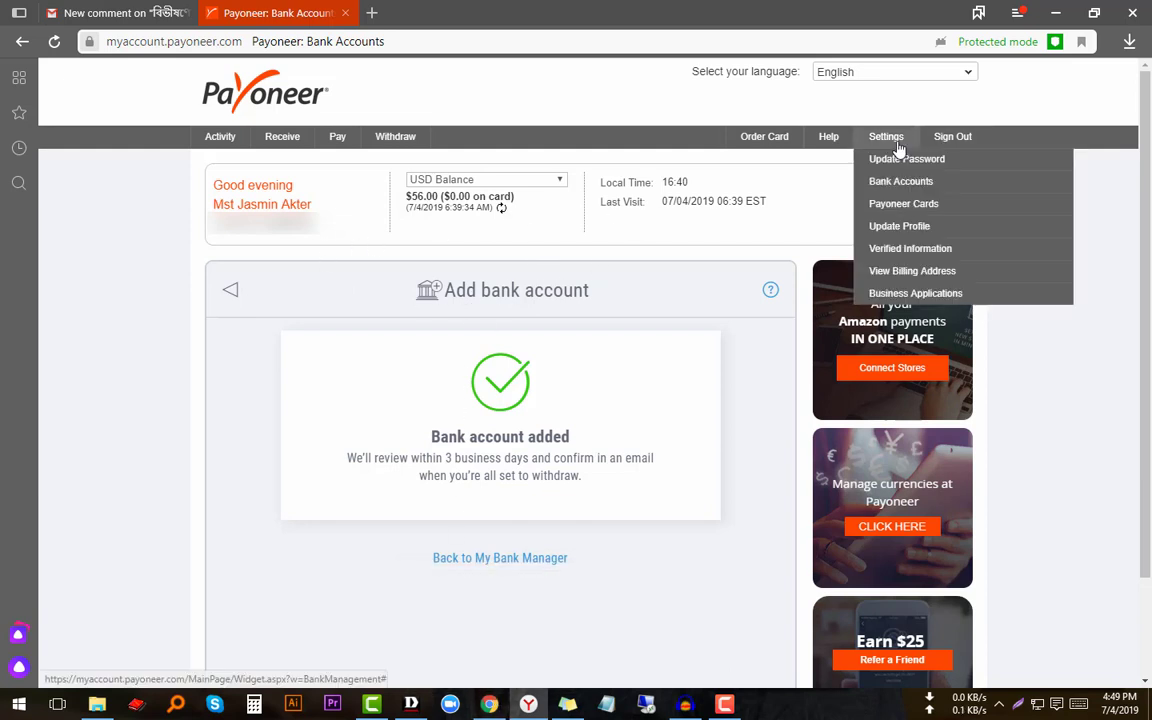
left_click(905, 186)
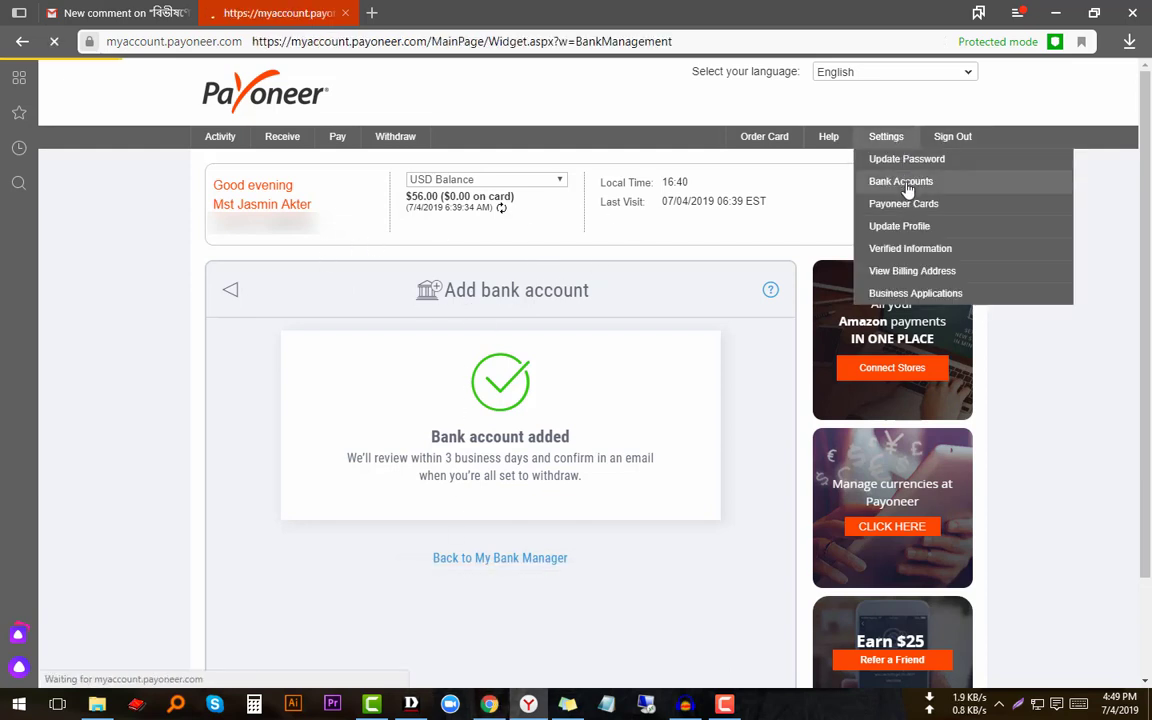